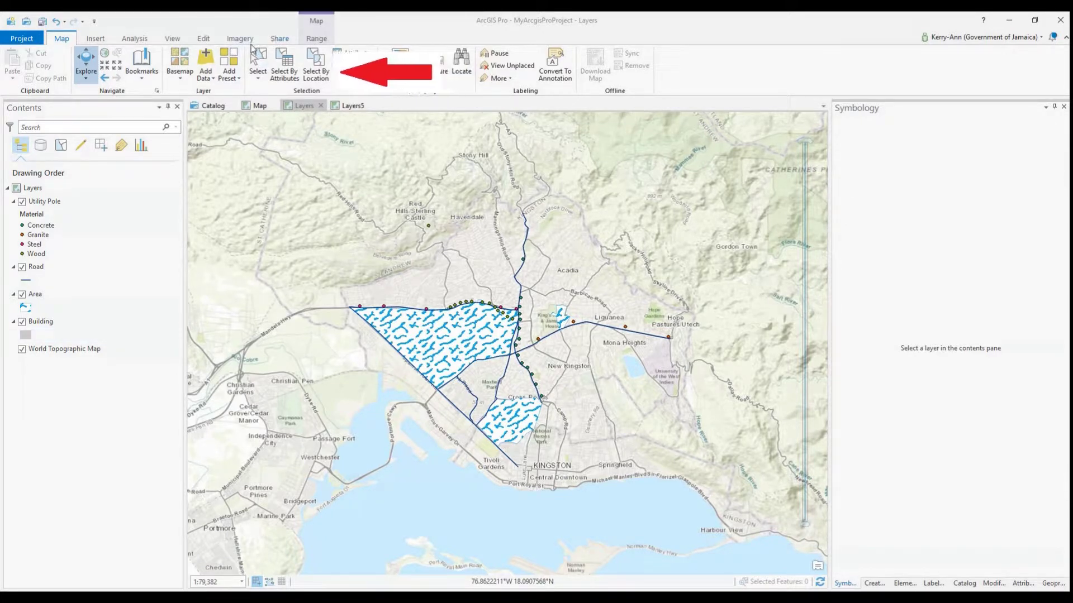
# Start sharing the Layers map as a web layer and name it Layers_for_arcgis_pro
pyautogui.click(281, 39)
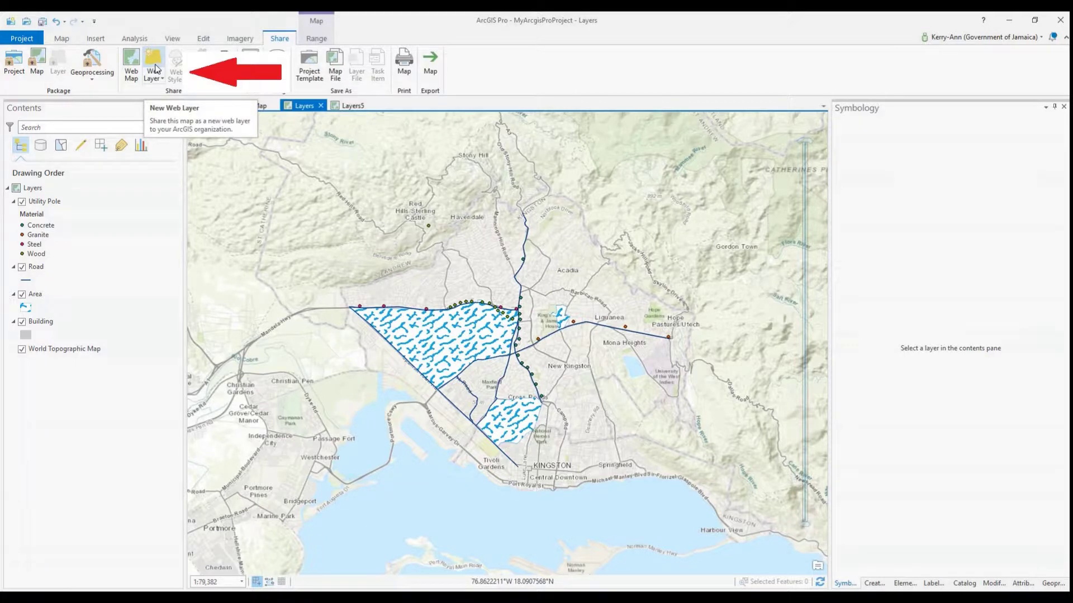
pyautogui.click(158, 80)
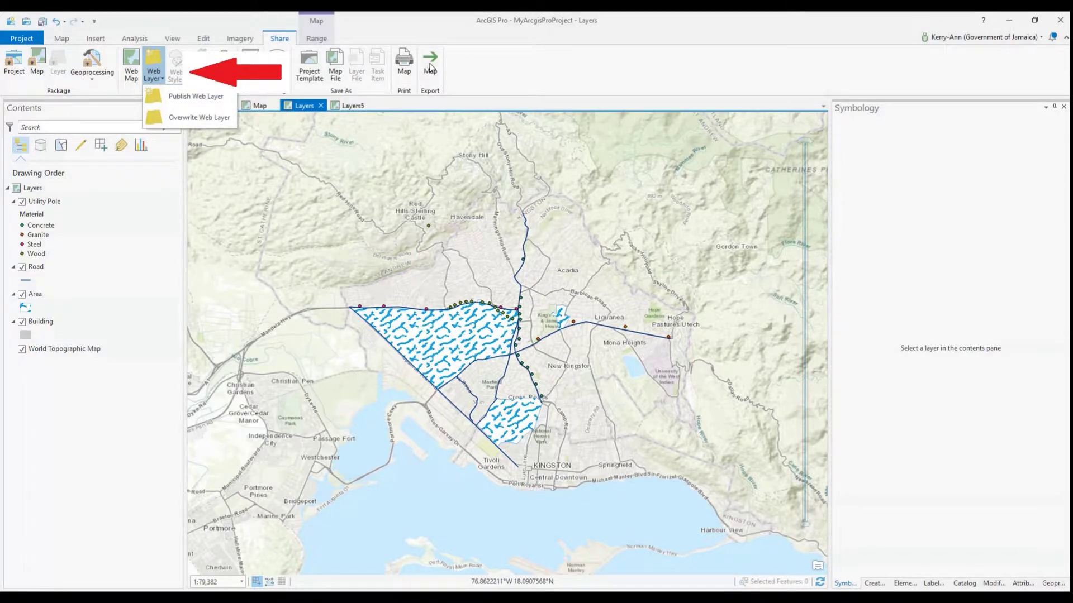
pyautogui.click(153, 62)
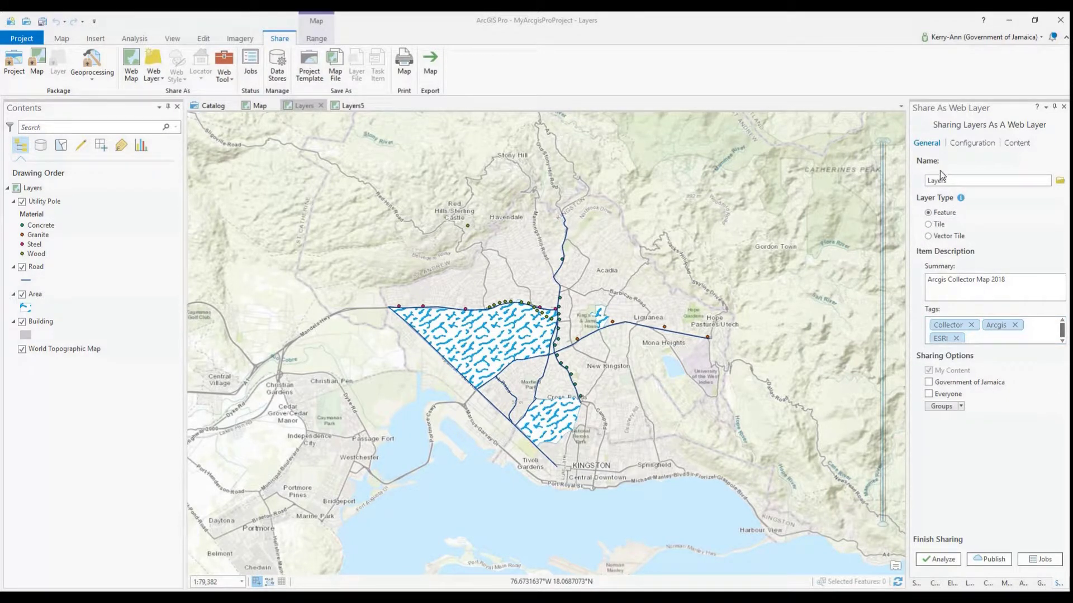
pyautogui.click(953, 180)
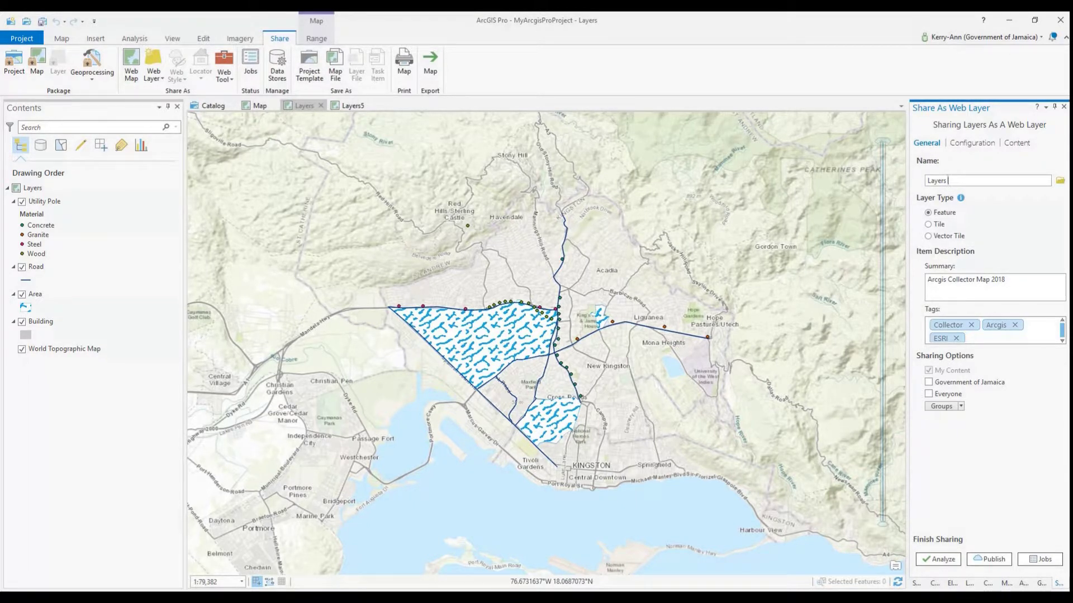
pyautogui.write('for arcgis pro')
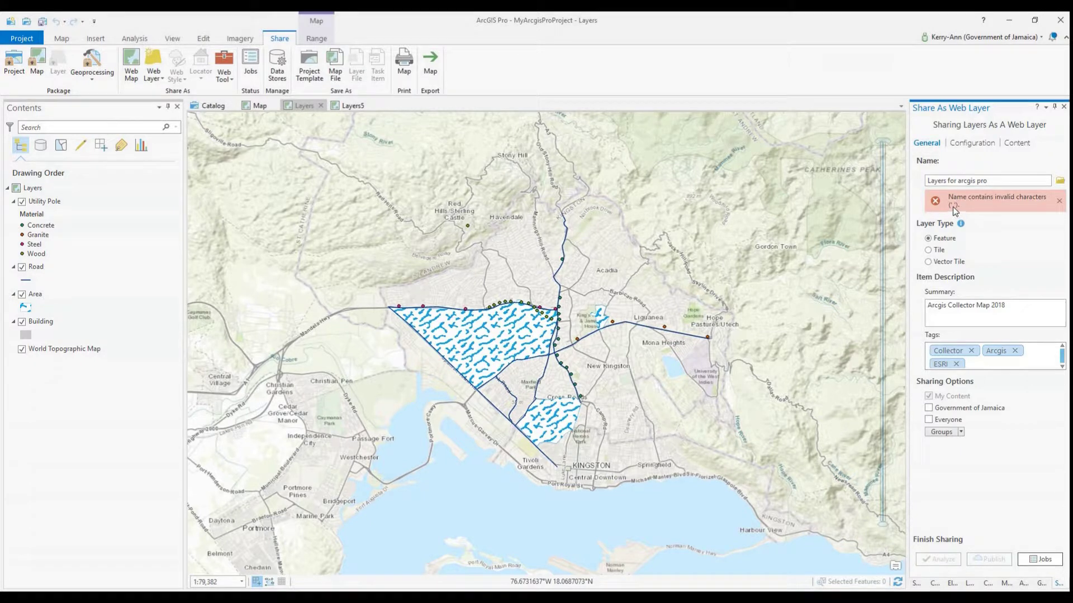
pyautogui.click(948, 181)
pyautogui.click(958, 180)
pyautogui.write('_')
pyautogui.click(978, 181)
pyautogui.press('BackSpace')
pyautogui.write('_')
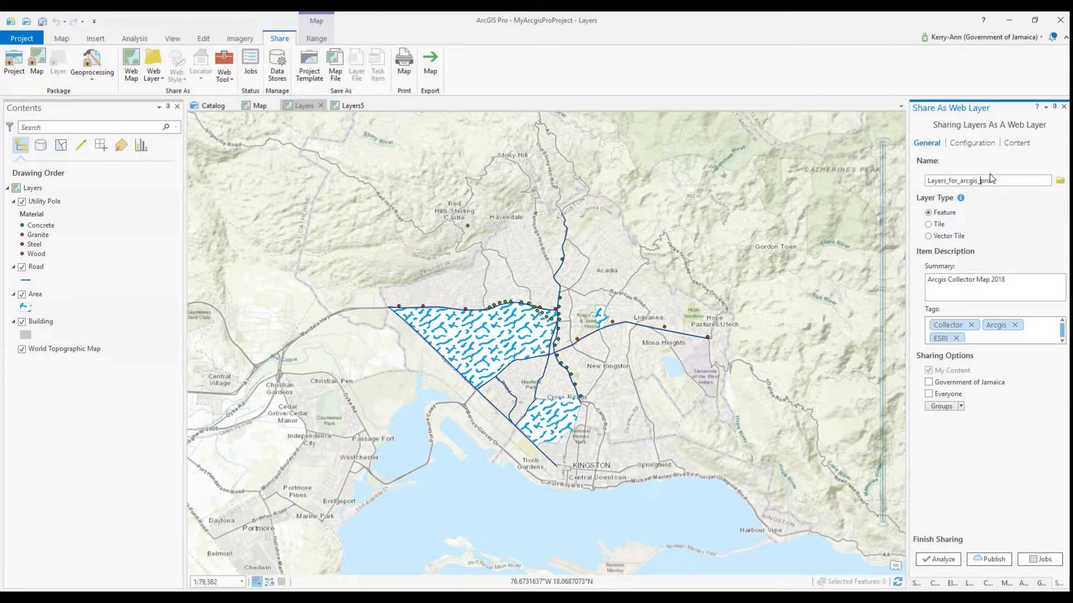
# Configure the web layer to let editors add, update and delete features, and enable sync and data export
pyautogui.click(972, 144)
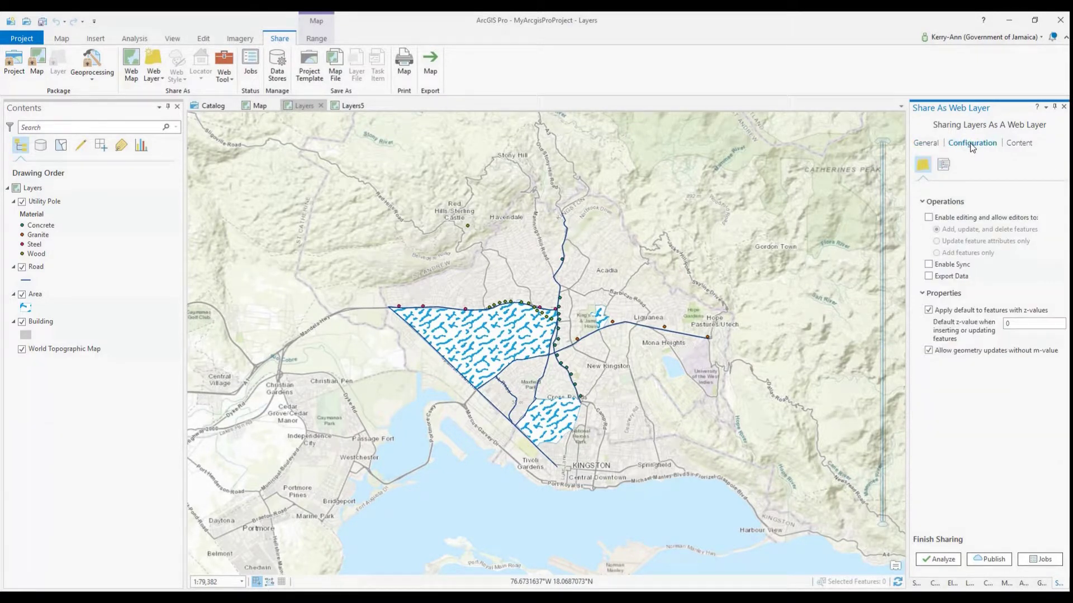
pyautogui.click(929, 218)
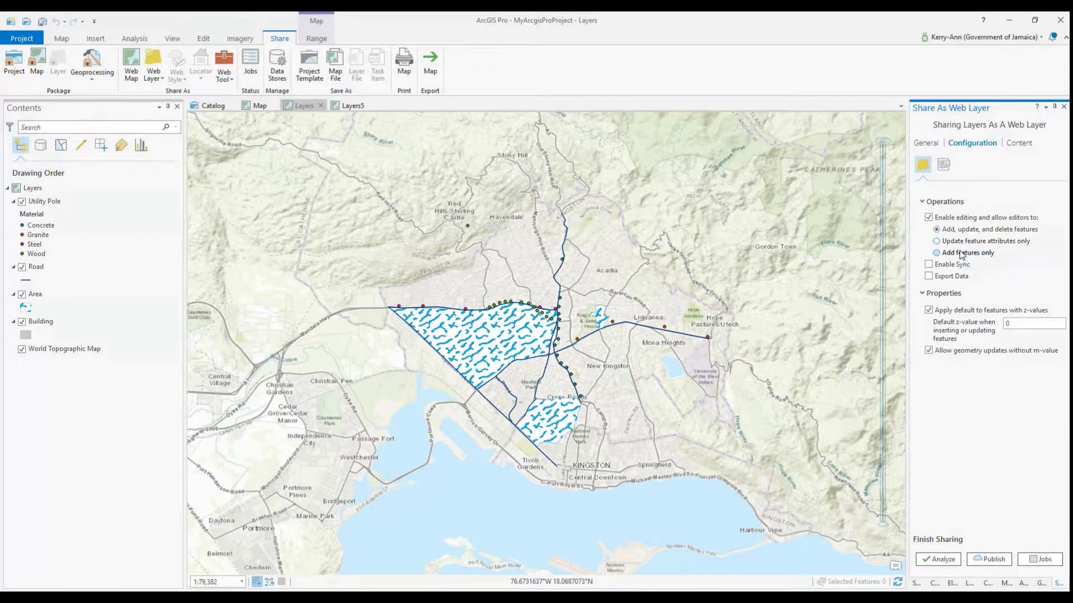
pyautogui.click(929, 265)
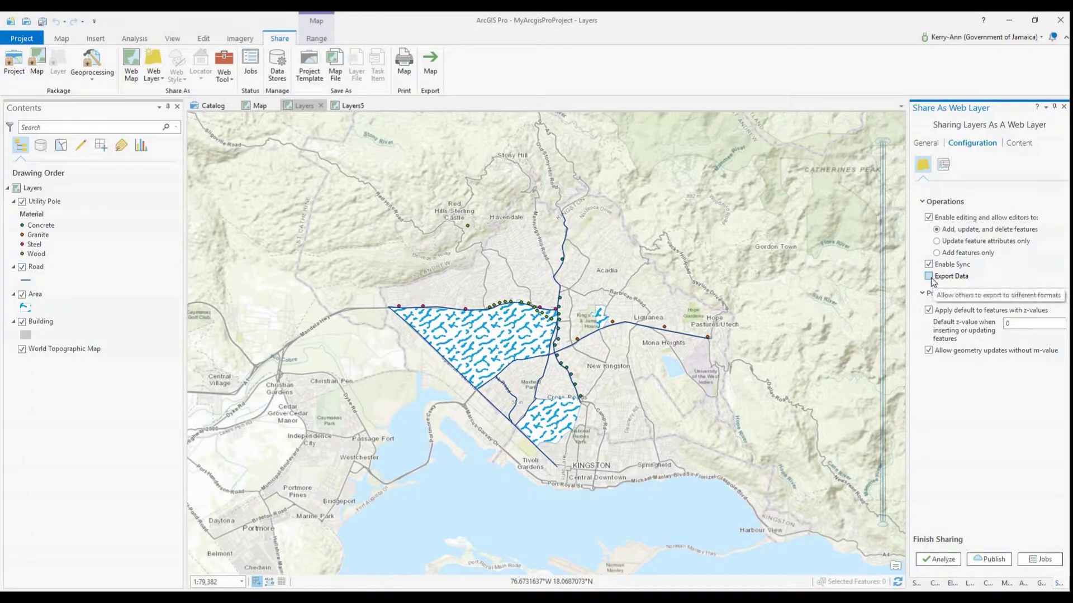
pyautogui.click(929, 276)
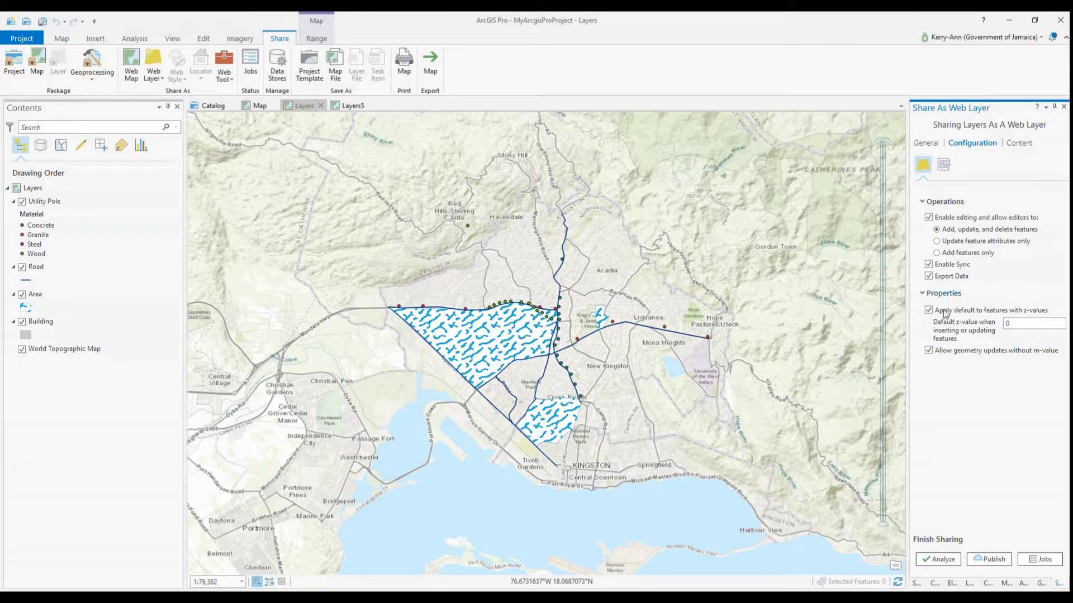
# Review the web layer's content, analyze it for problems, and remove the flagged World Topographic Map layer from the map
pyautogui.click(1015, 144)
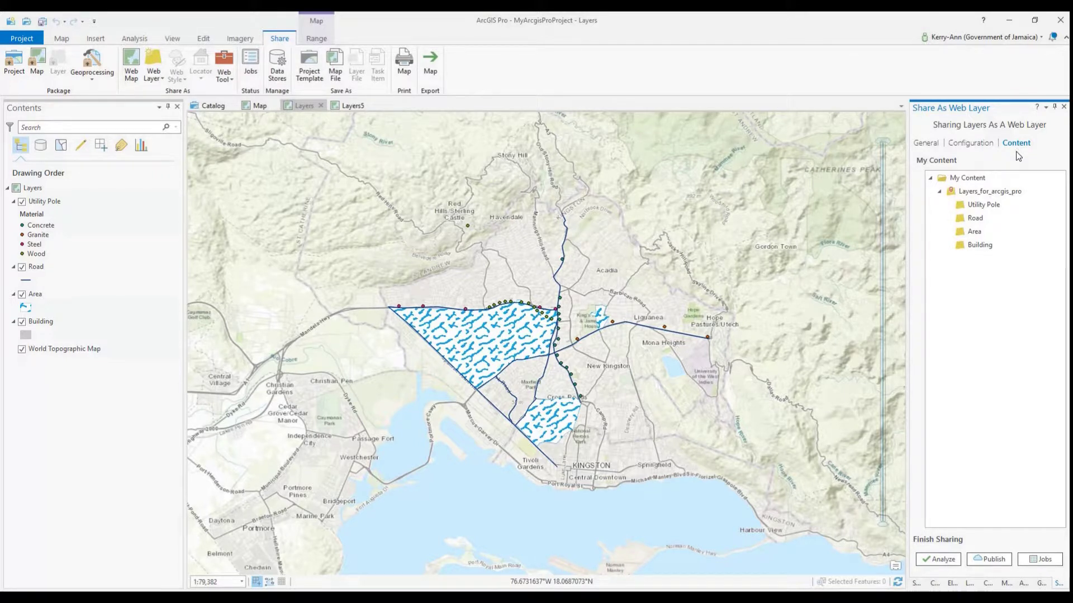
pyautogui.click(939, 559)
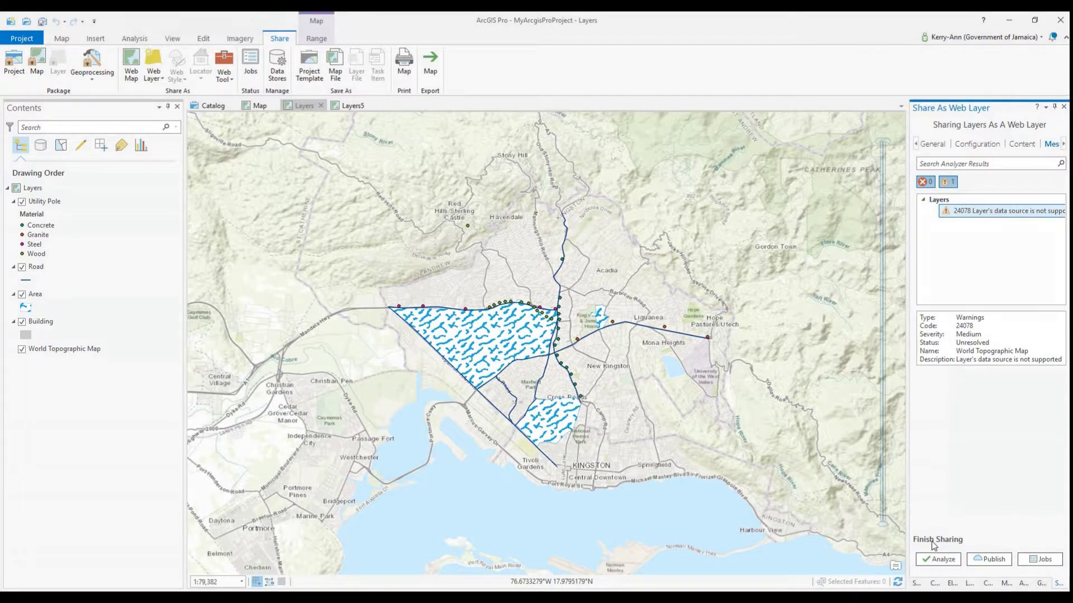
pyautogui.rightClick(984, 212)
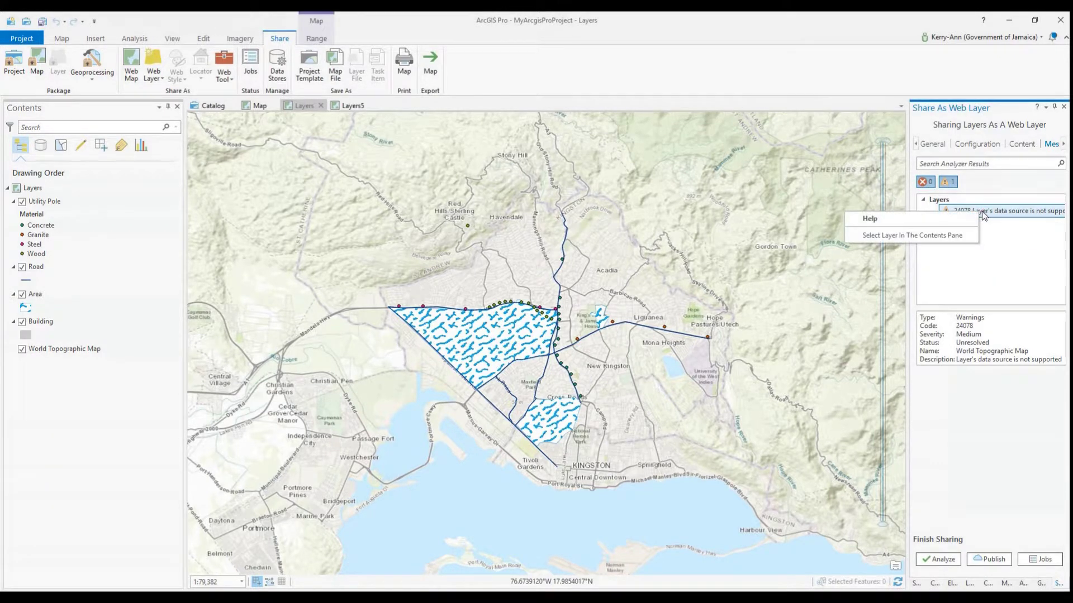
pyautogui.click(930, 237)
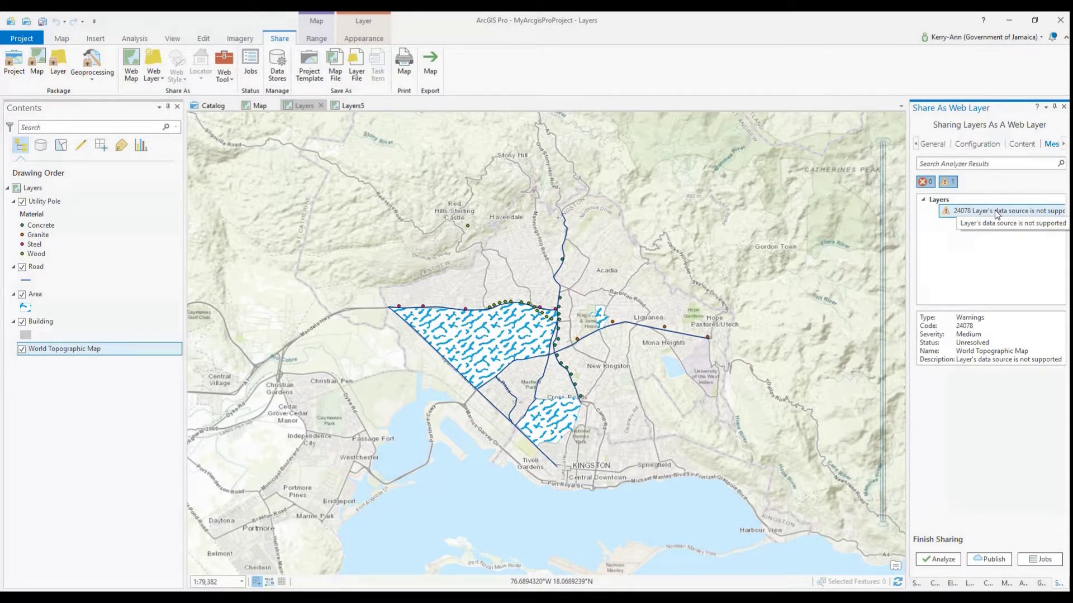
pyautogui.rightClick(99, 355)
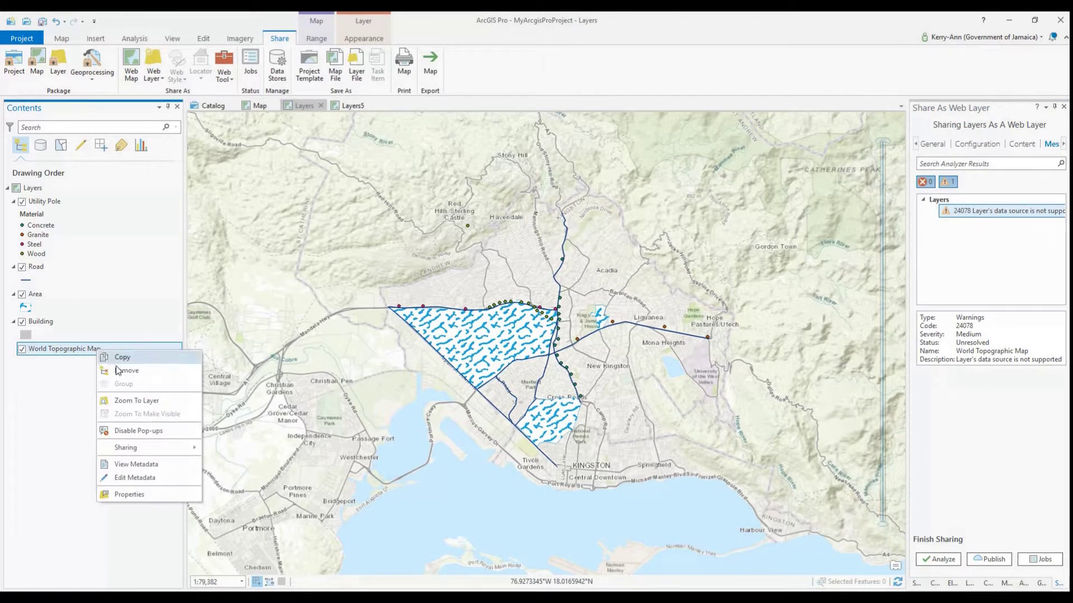
pyautogui.click(119, 370)
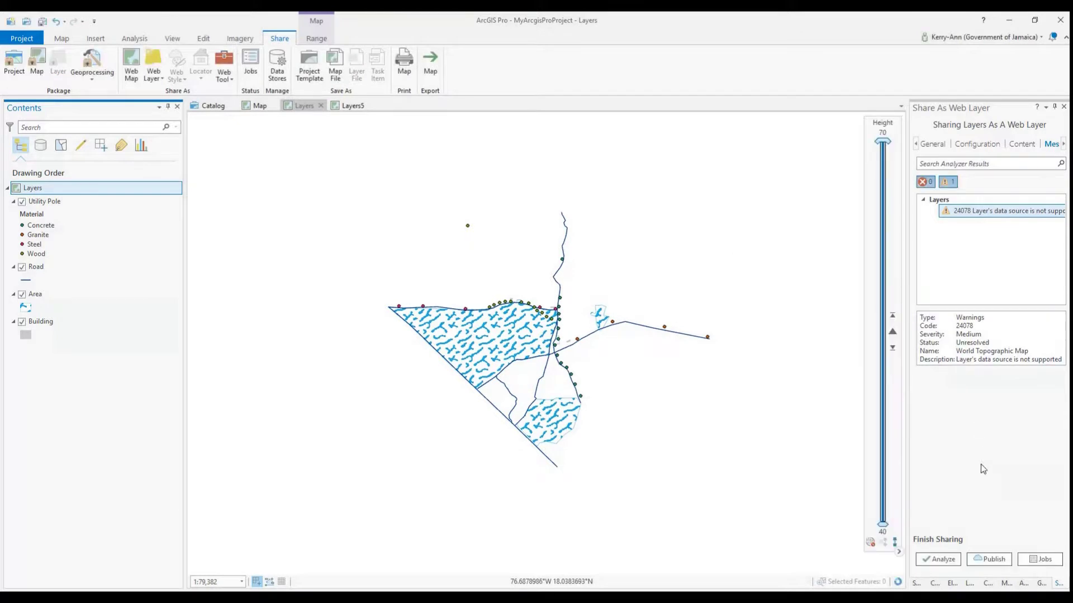
# Analyze the web layer again and publish it
pyautogui.click(935, 559)
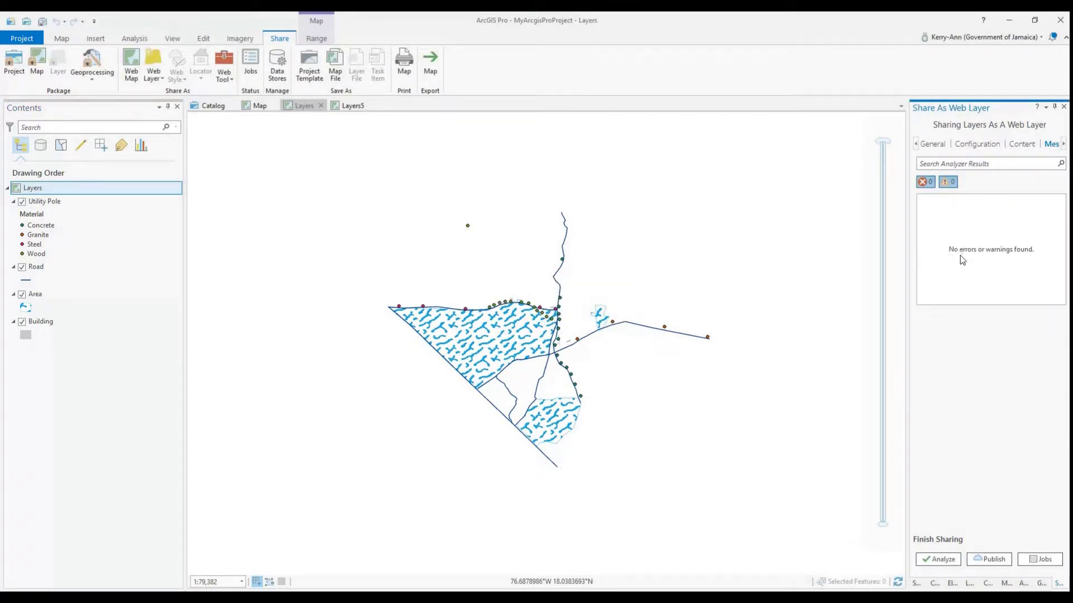
pyautogui.click(990, 559)
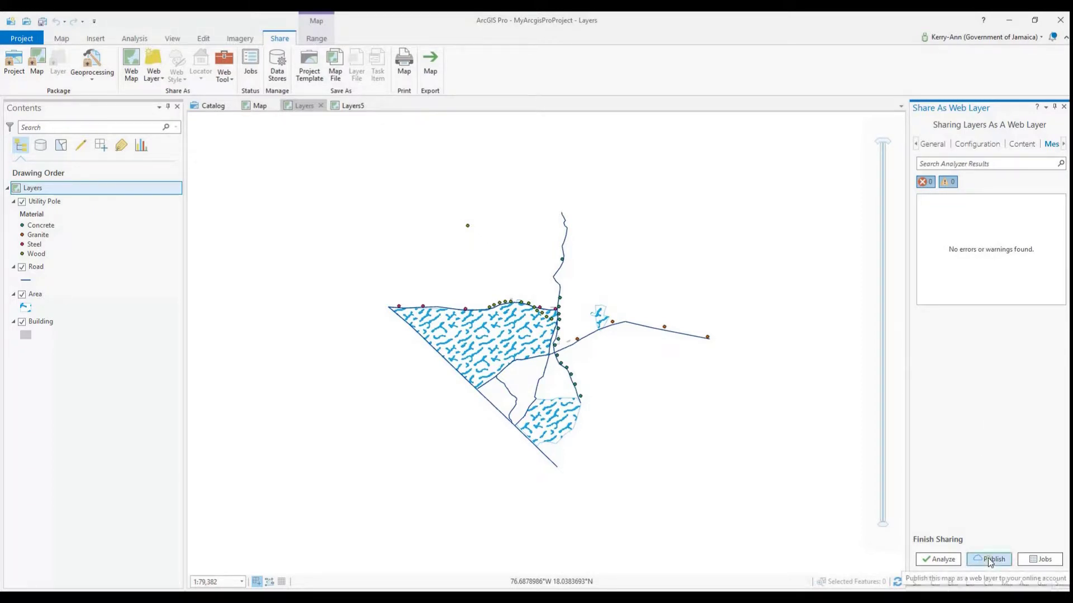
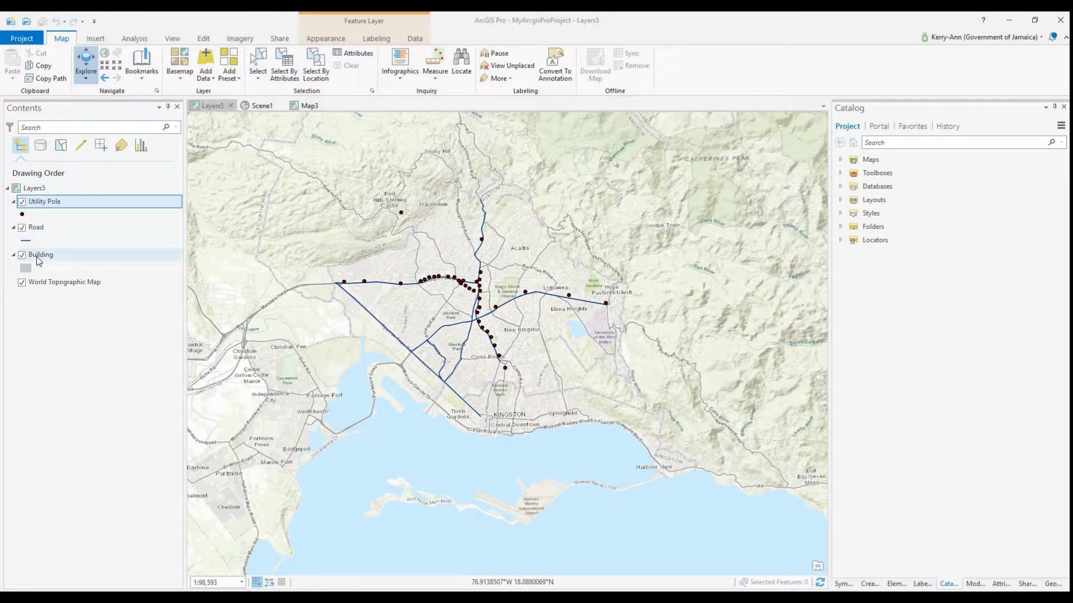
# Set up the Layers5 map for sharing as a web map named Layers5_collector and view the available configuration choices
pyautogui.click(279, 38)
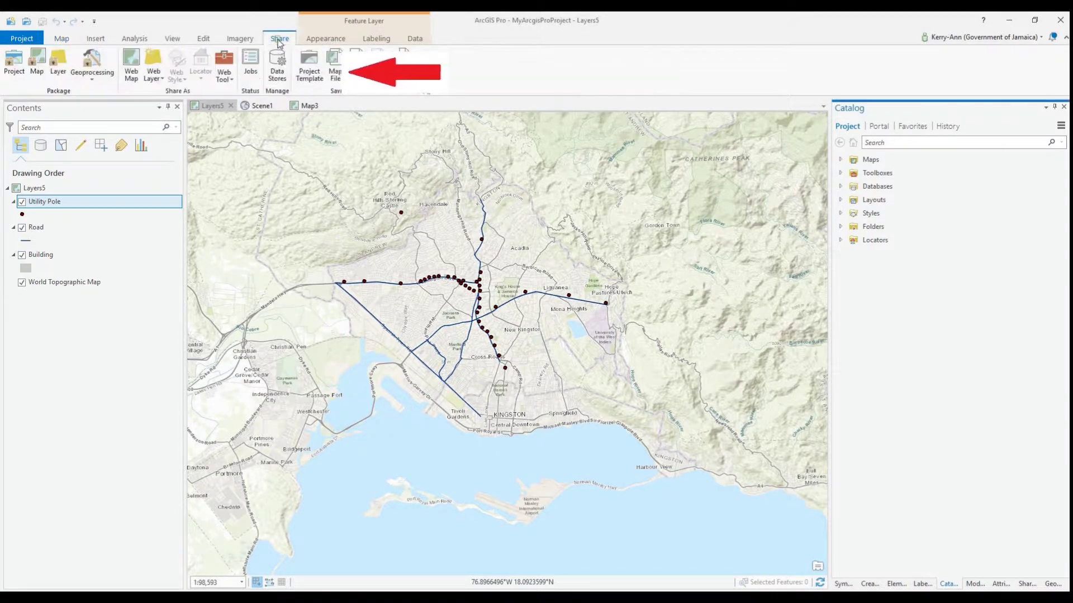
pyautogui.click(131, 67)
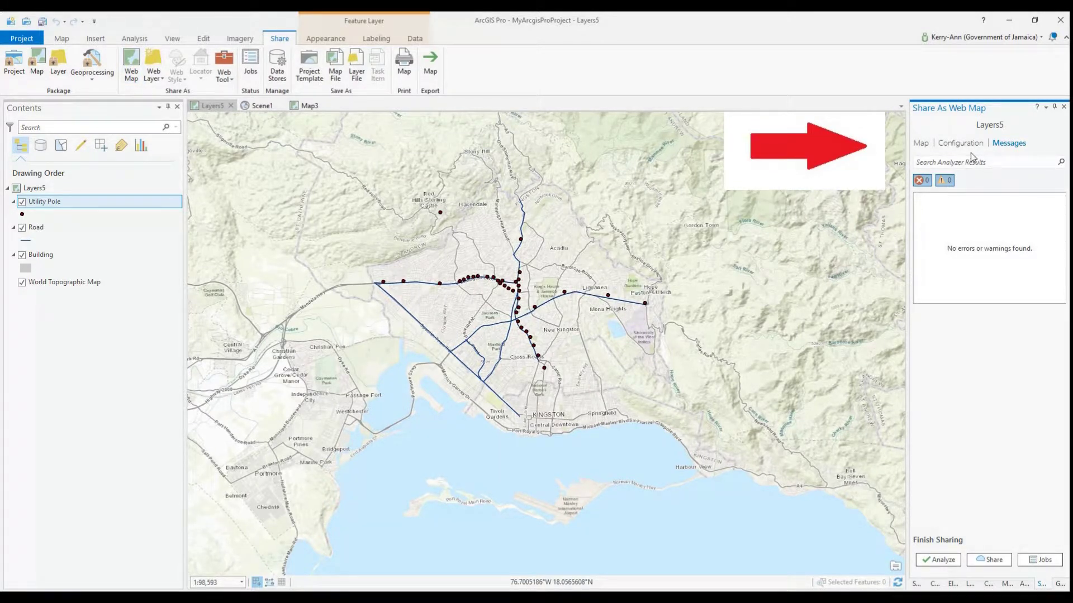
pyautogui.click(920, 143)
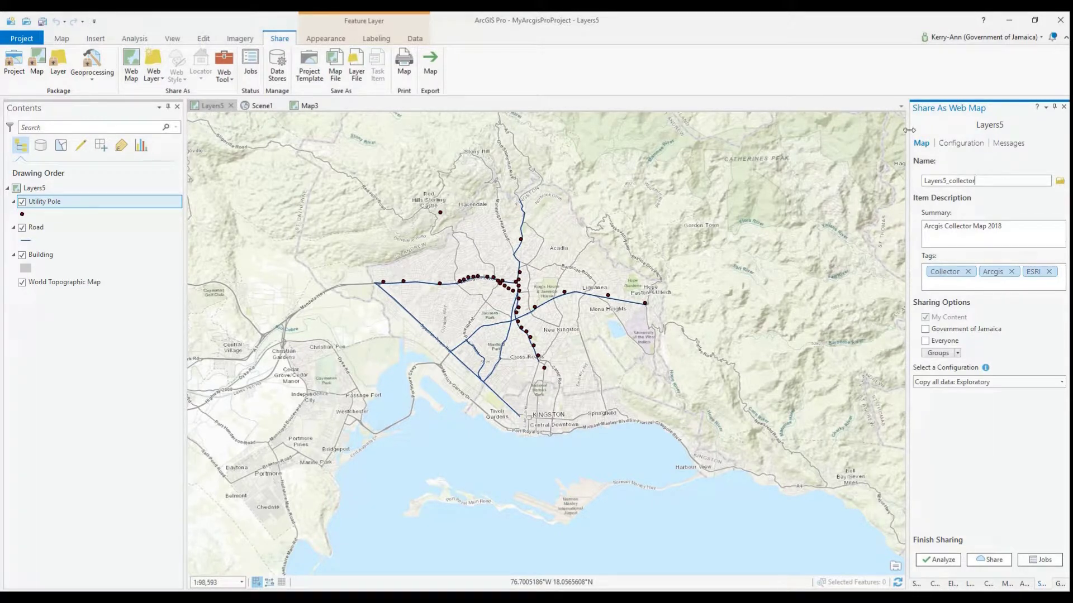
pyautogui.click(988, 381)
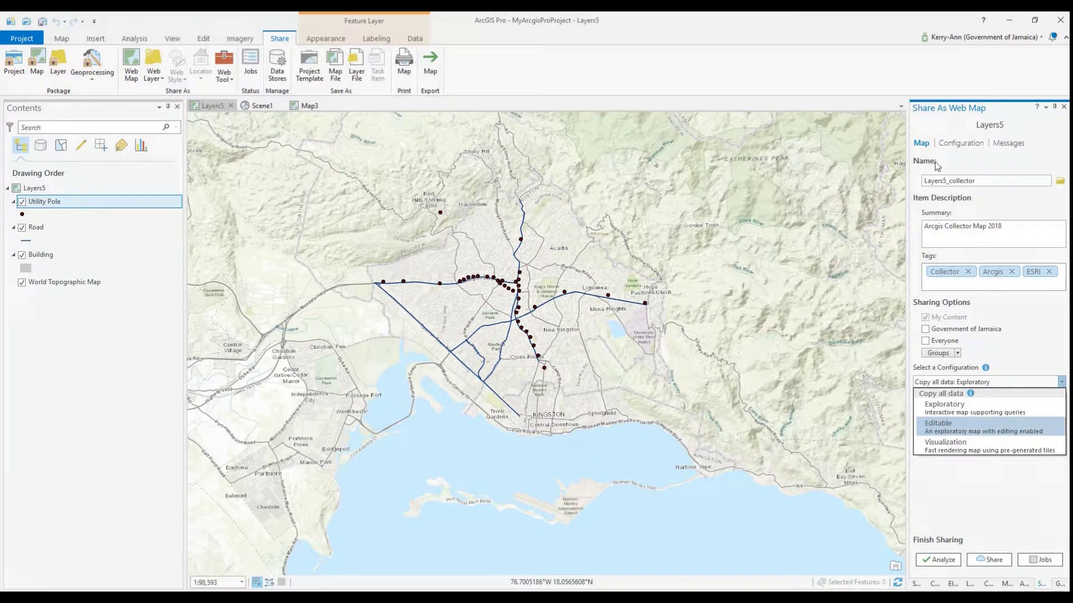
# Keep the Copy all data: Exploratory configuration, analyze the Layers5_collector web map and share it
pyautogui.click(939, 562)
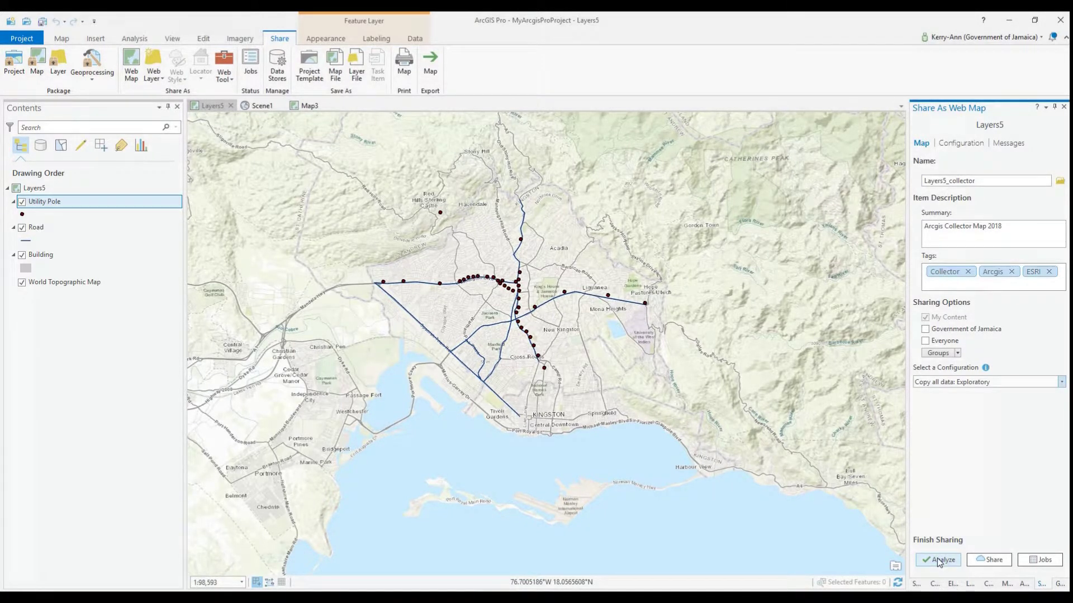
pyautogui.click(939, 561)
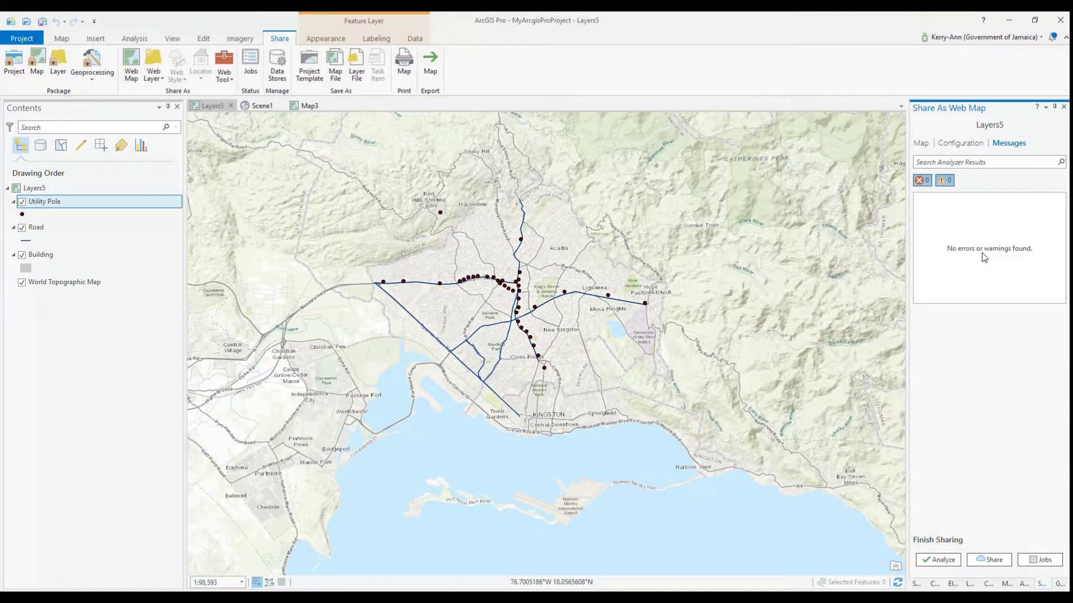
pyautogui.click(986, 561)
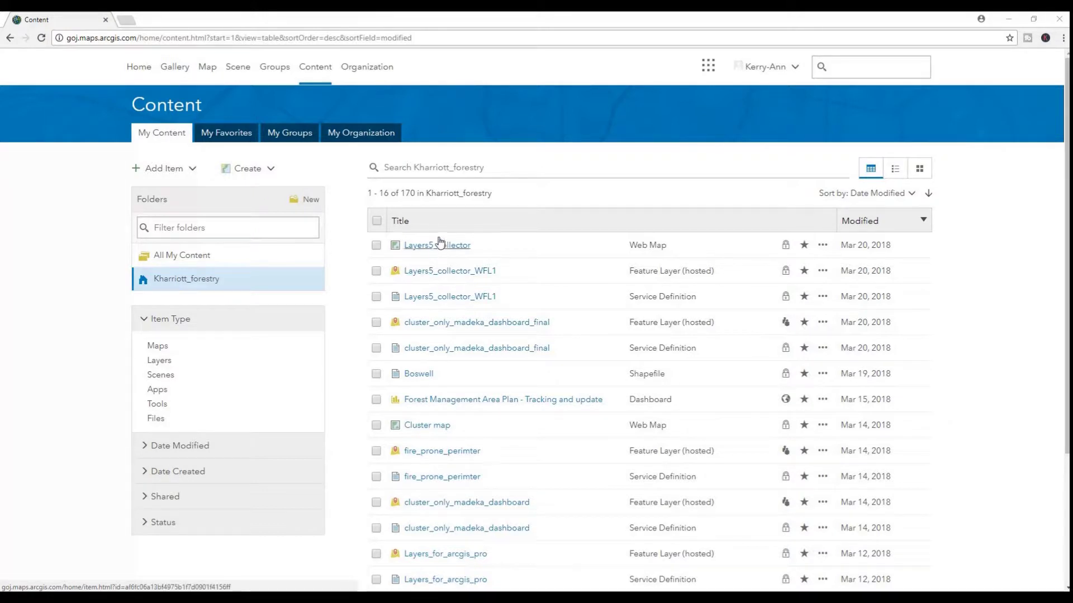
# In the ArcGIS Online content list, open the Layers5_collector web map in Map Viewer
pyautogui.click(822, 245)
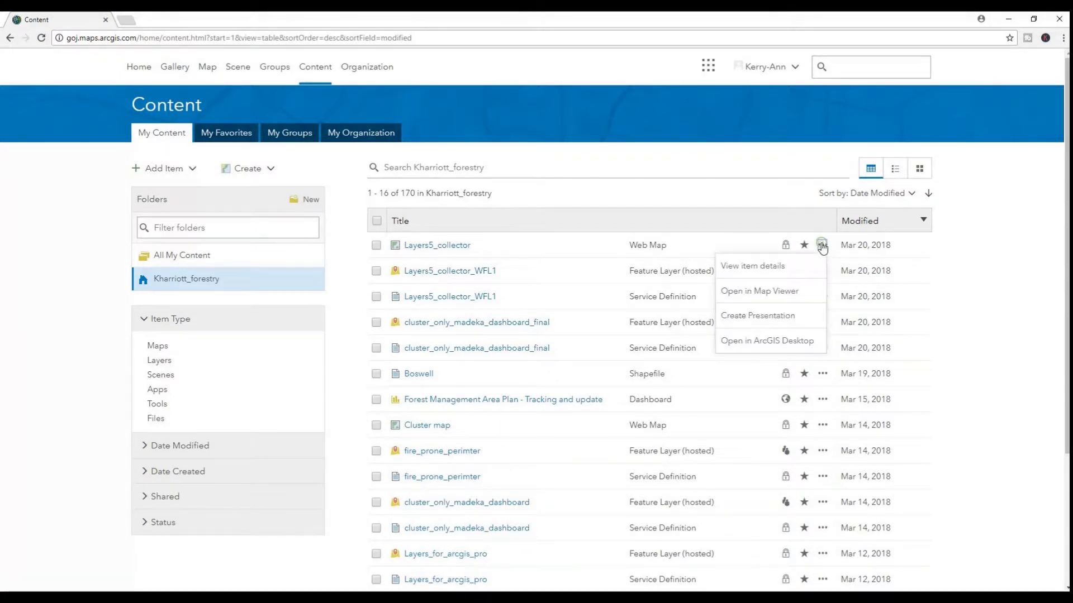
pyautogui.click(778, 291)
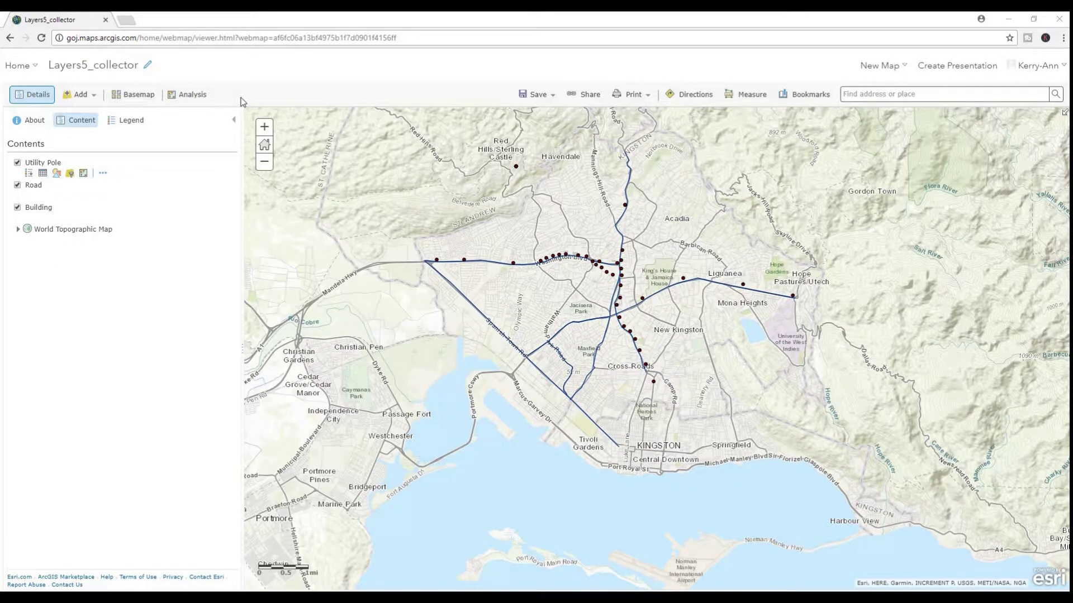
# Return to the content list and add the hosted feature layer Layers5_collector_WFL1 to a new map with full editing control
pyautogui.click(11, 38)
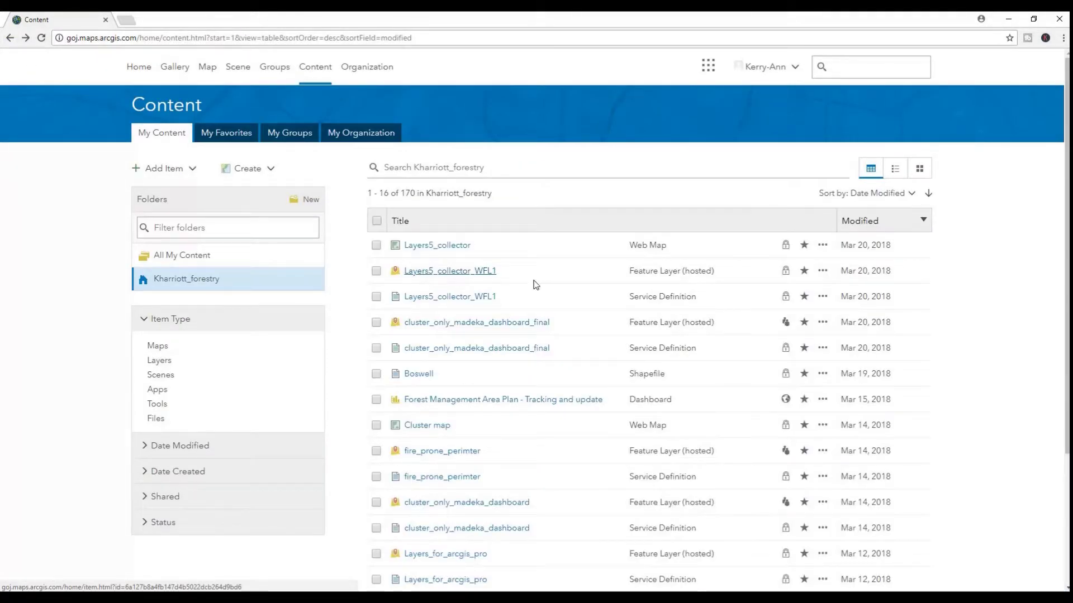
pyautogui.click(823, 271)
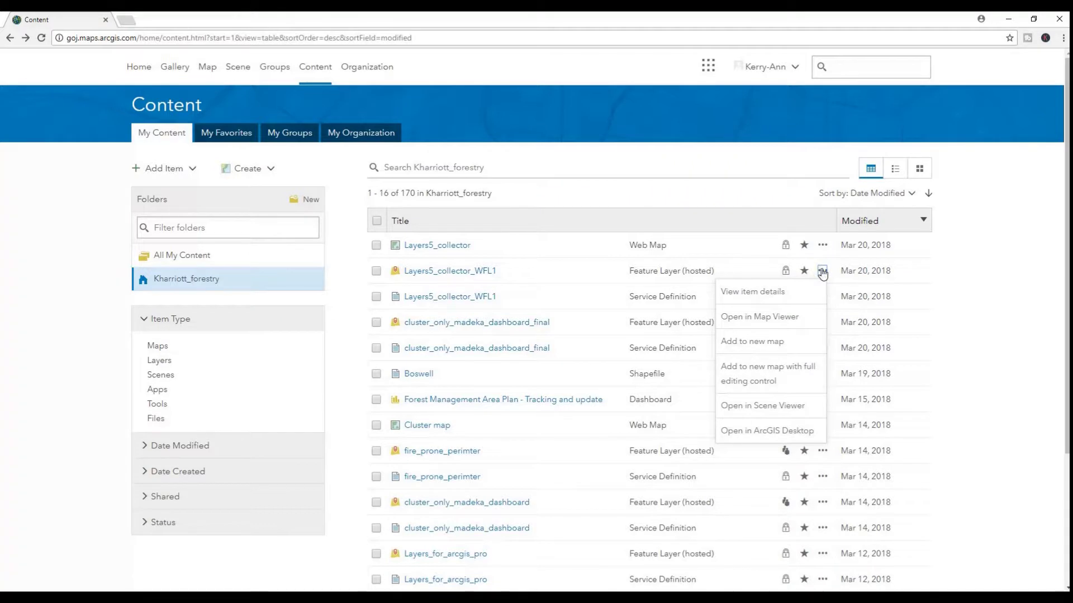
pyautogui.click(770, 379)
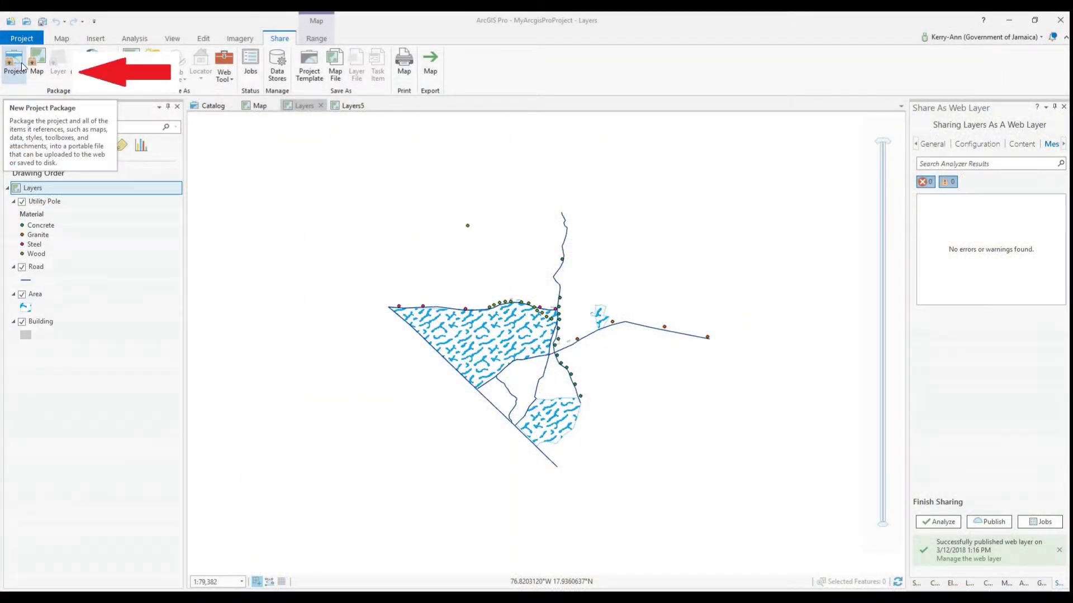
# Set up a map package of the Layers map saved to file as Layers.mpkx, analyze it and create the package
pyautogui.click(38, 66)
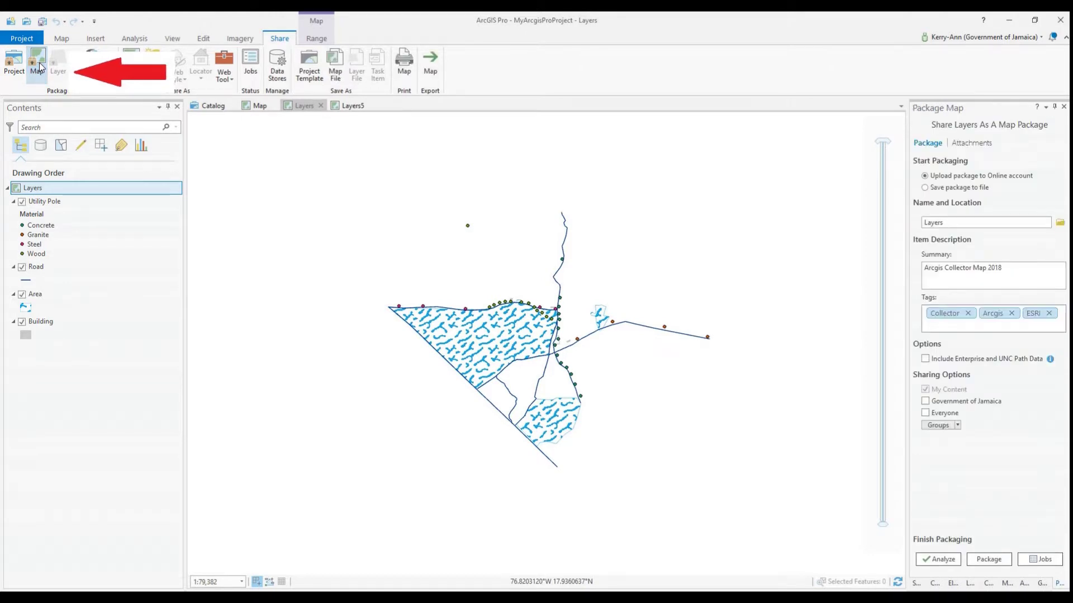
pyautogui.click(927, 190)
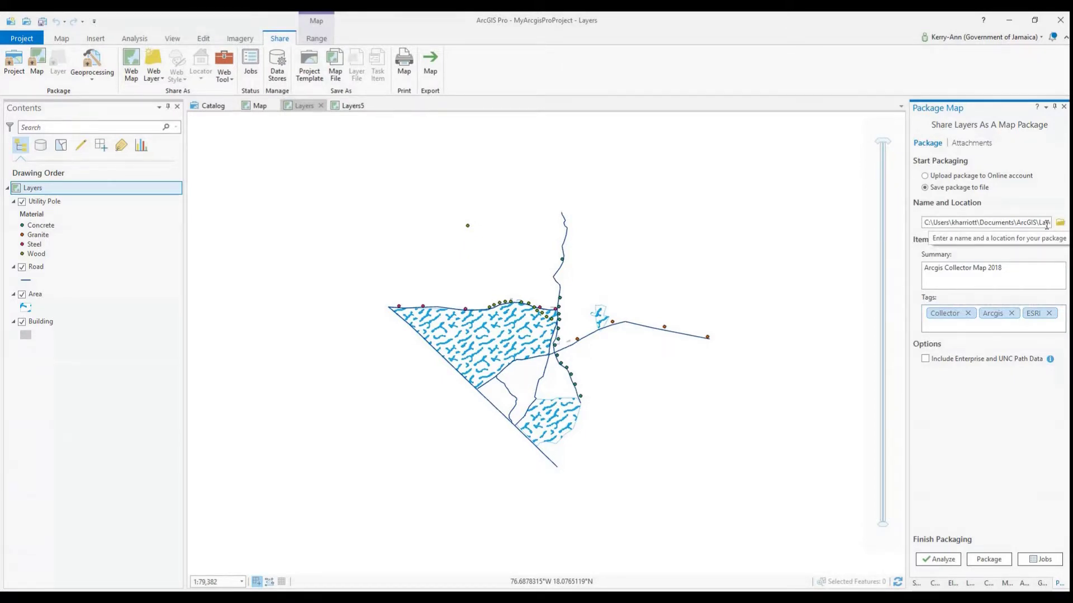
pyautogui.moveTo(1046, 225); pyautogui.dragTo(1062, 228)
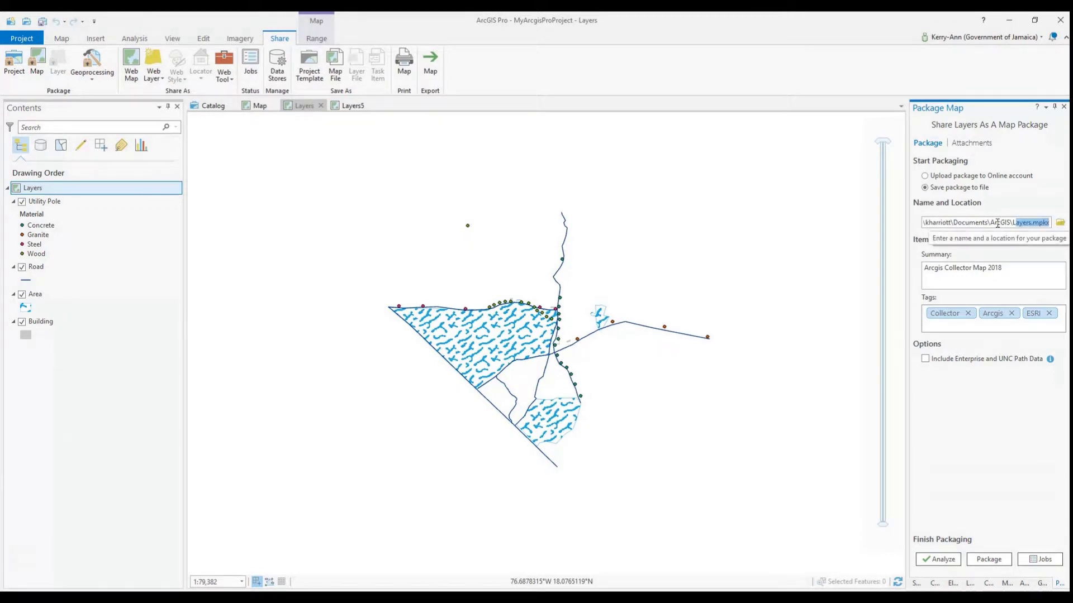
pyautogui.click(969, 145)
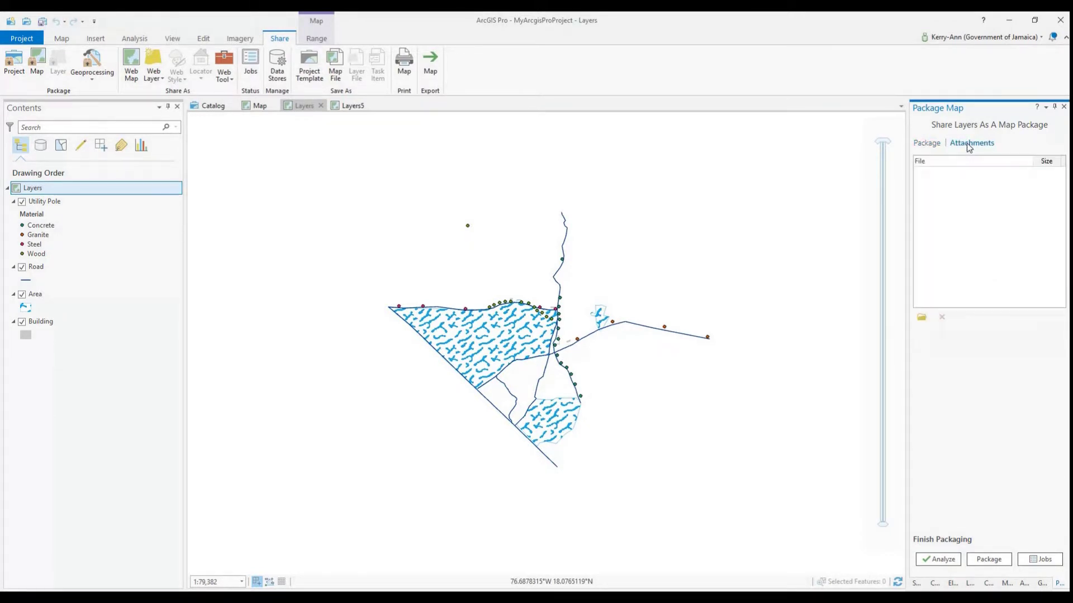
pyautogui.click(923, 145)
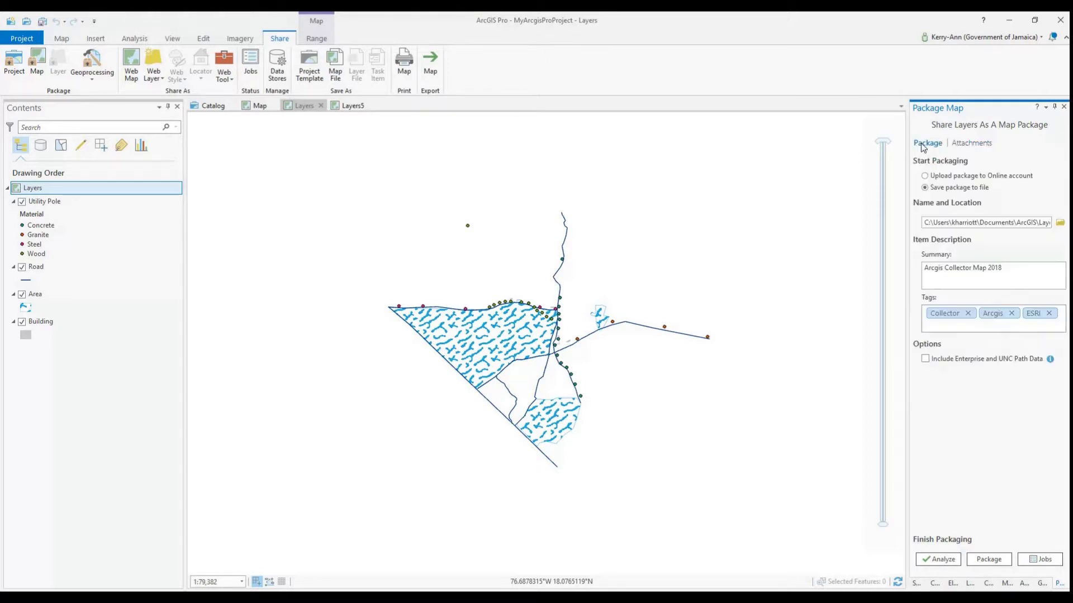
pyautogui.click(942, 560)
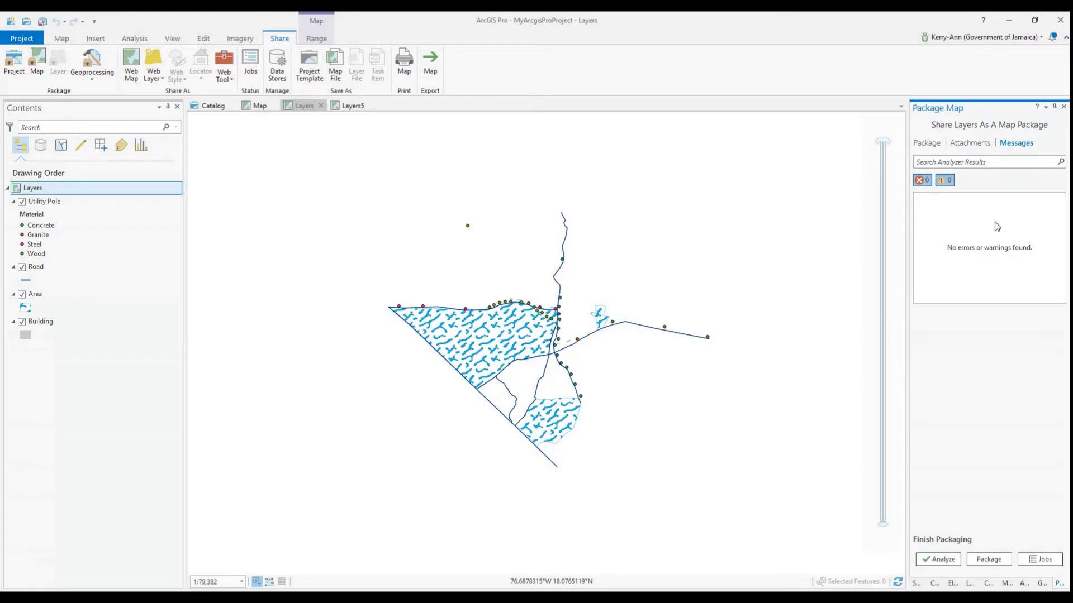
pyautogui.click(992, 559)
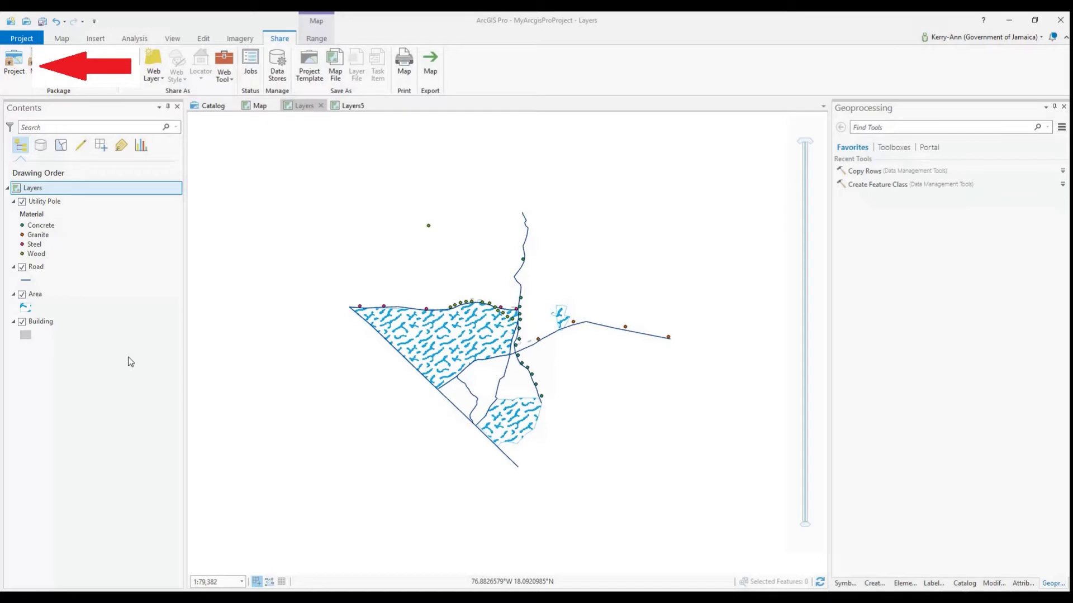
# Set up a project package saved to file and shared outside the organization, with summary "arcgis pro project package" and tags "arcgis pro, collector, esri"
pyautogui.click(17, 62)
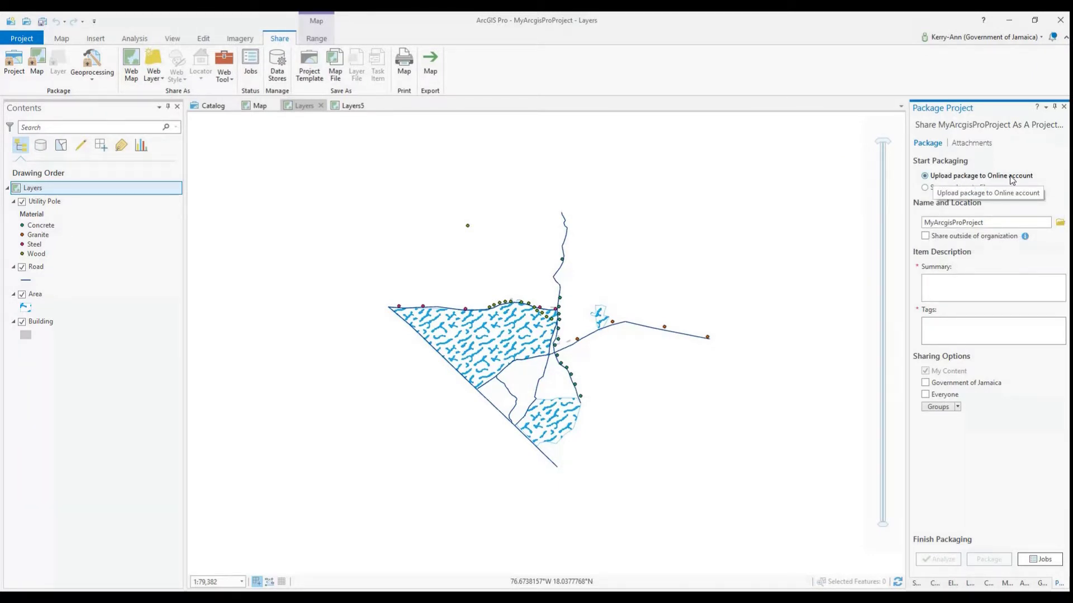
pyautogui.click(933, 190)
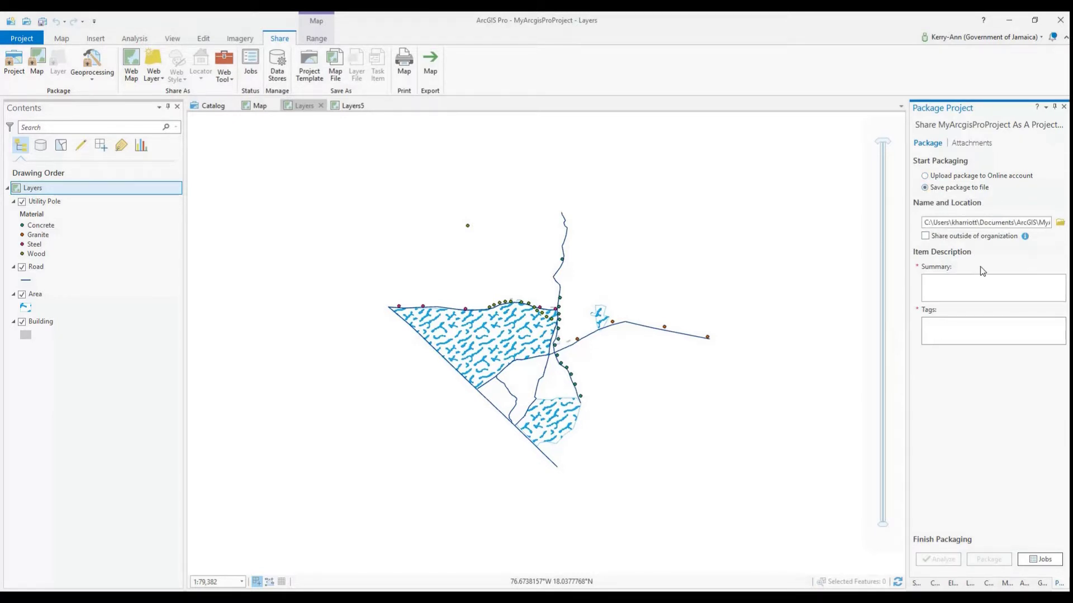
pyautogui.click(926, 237)
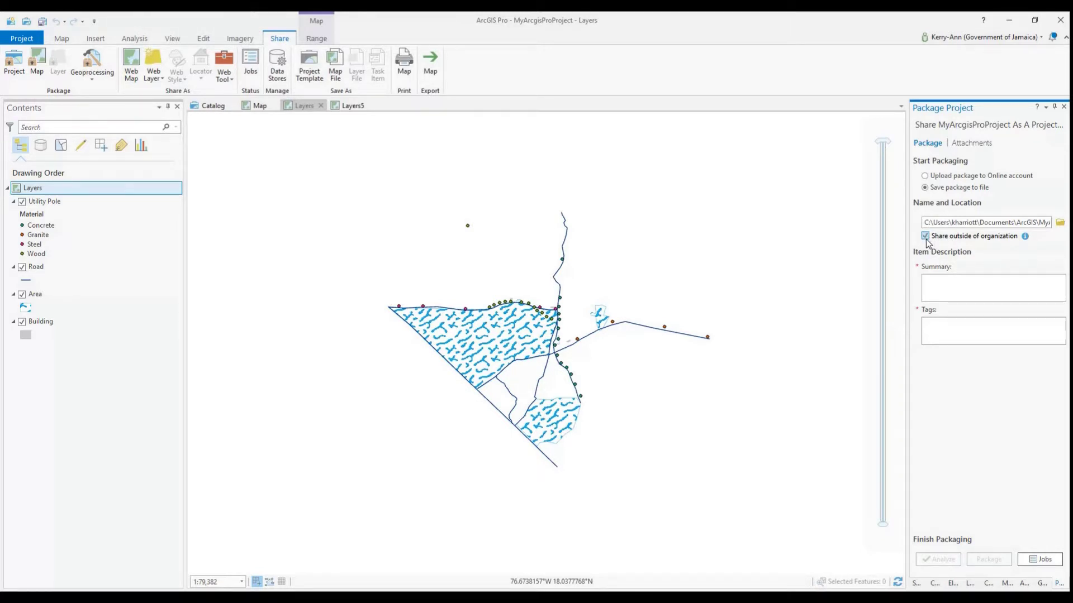
pyautogui.moveTo(1025, 237)
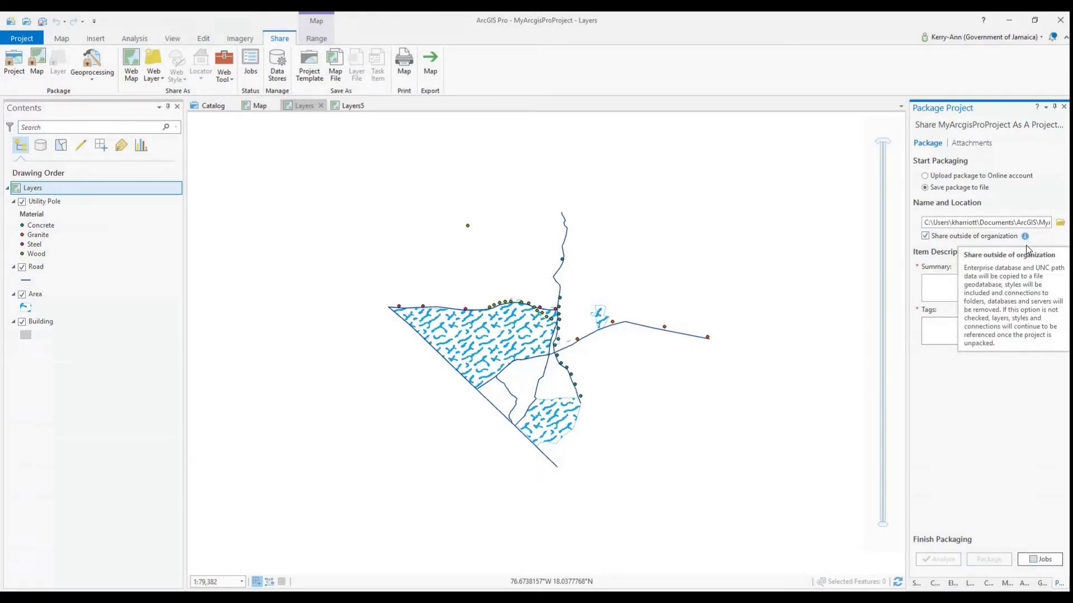
pyautogui.write('ct')
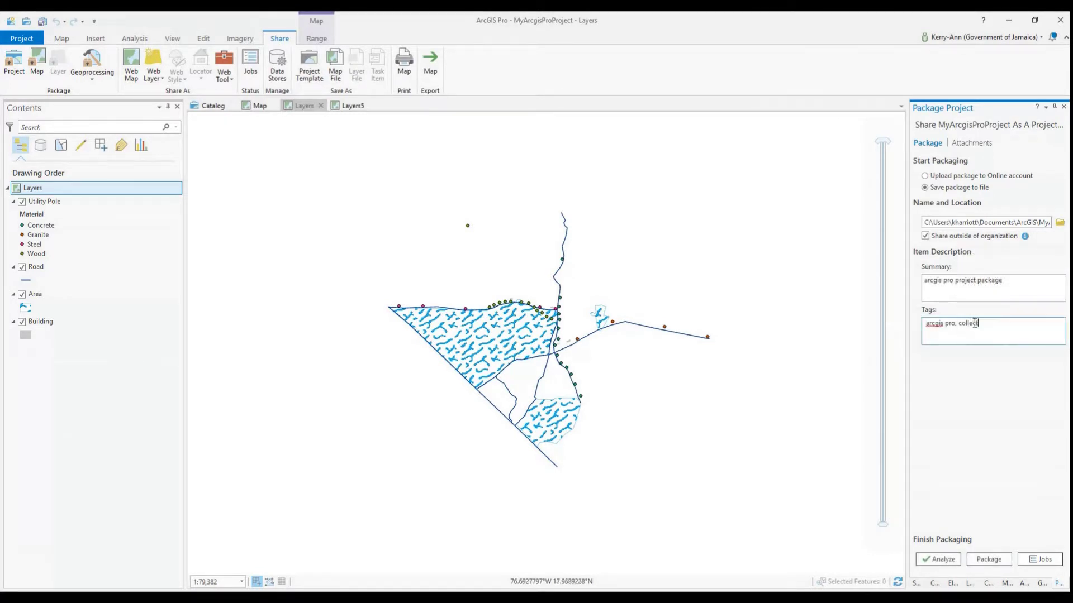
pyautogui.write('or, esri')
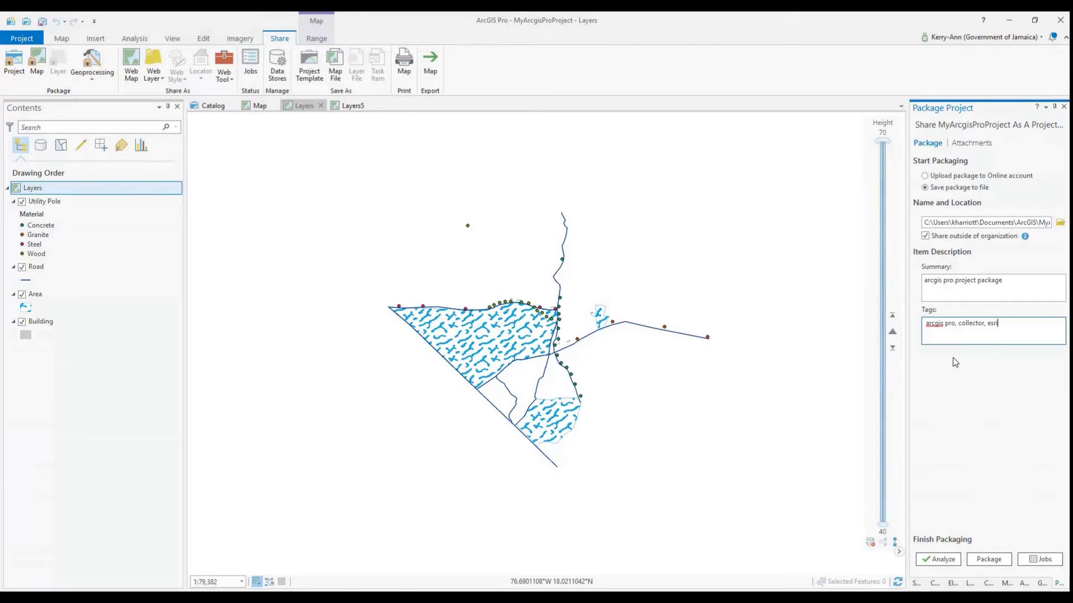
# Analyze the project package, remove the geoprocessing history items with errors, analyze again and create the package
pyautogui.click(941, 558)
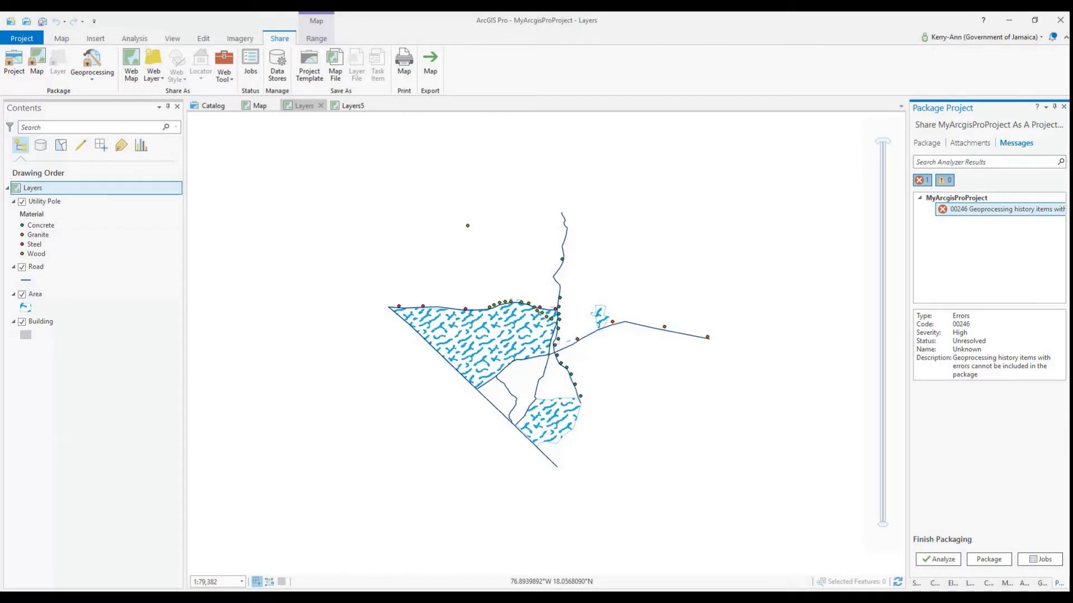
pyautogui.rightClick(981, 213)
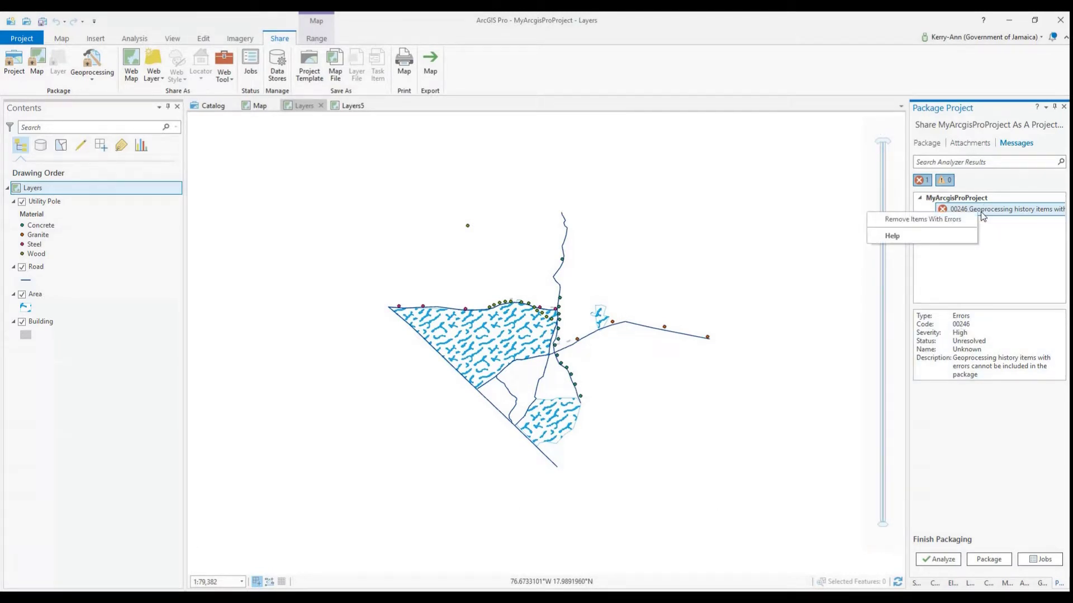
pyautogui.click(935, 220)
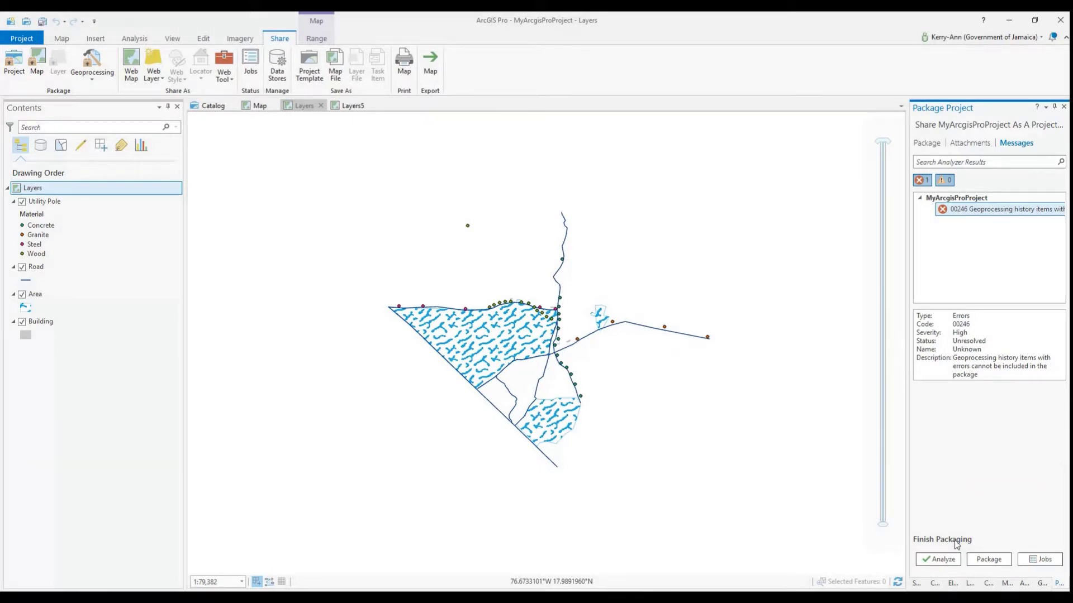
pyautogui.click(942, 560)
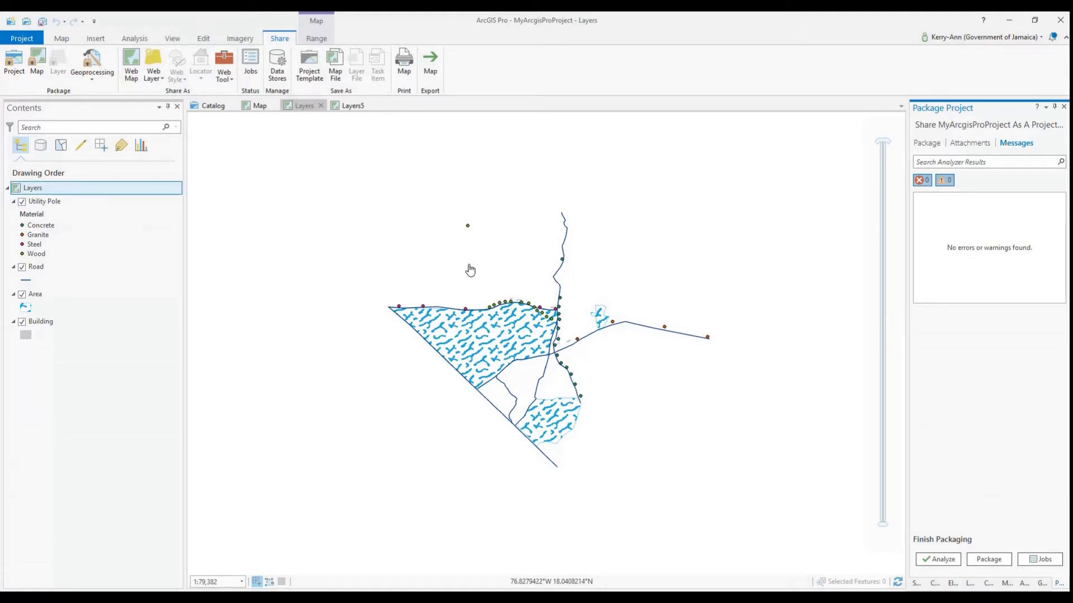
pyautogui.click(989, 561)
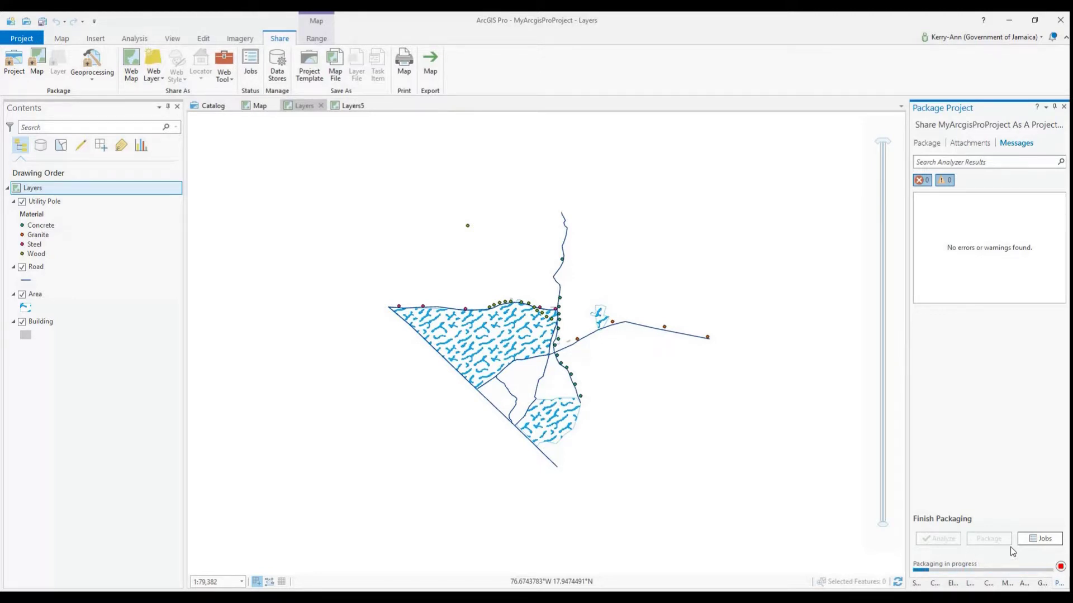
# View the job queue and inspect the details of the packaging and publishing jobs
pyautogui.click(1040, 539)
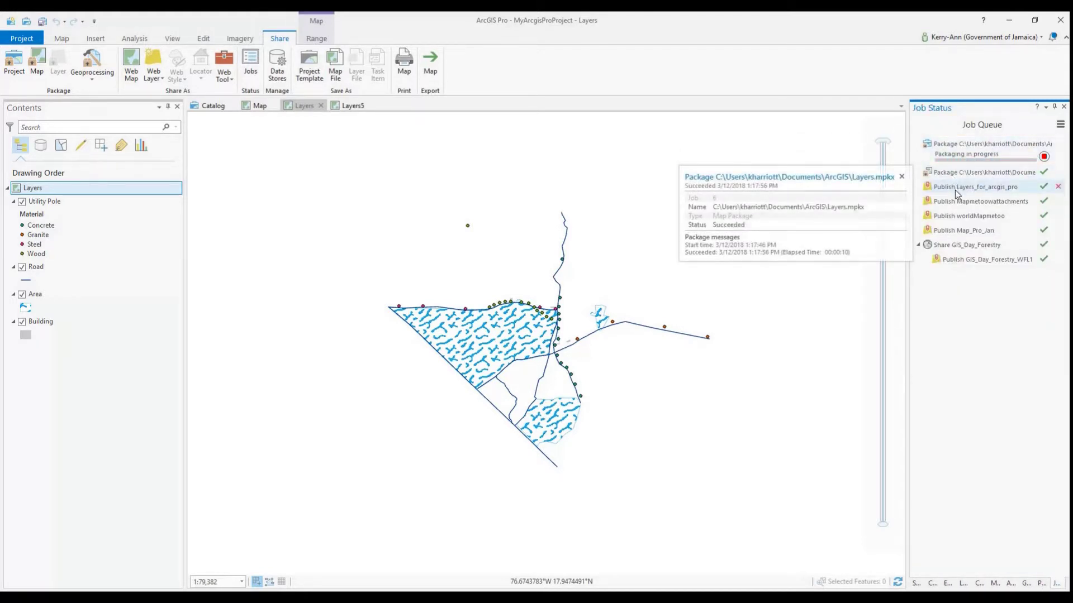
pyautogui.moveTo(958, 217)
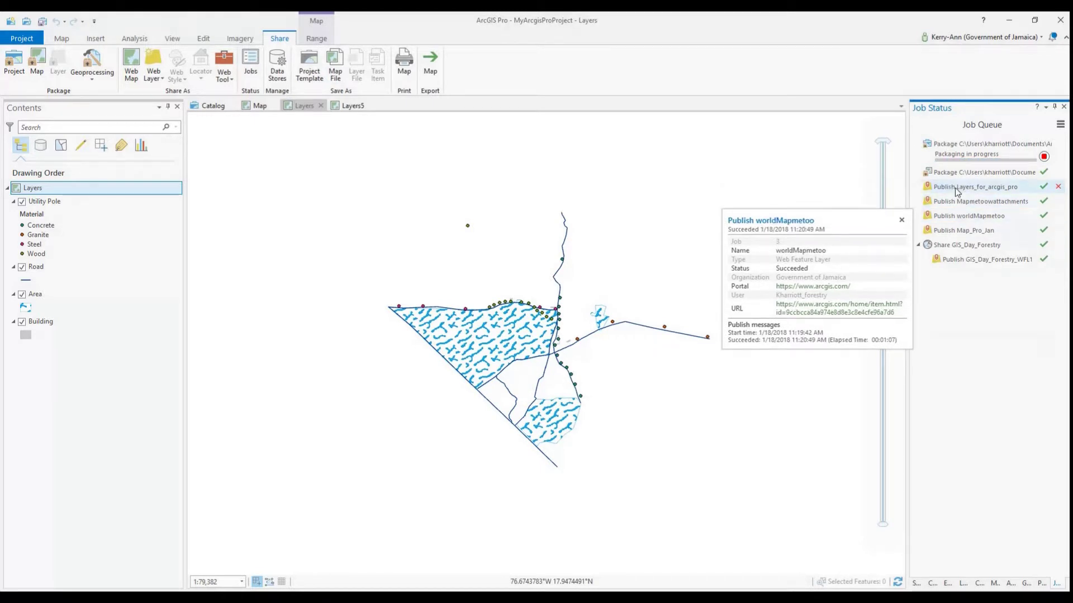
pyautogui.moveTo(955, 178)
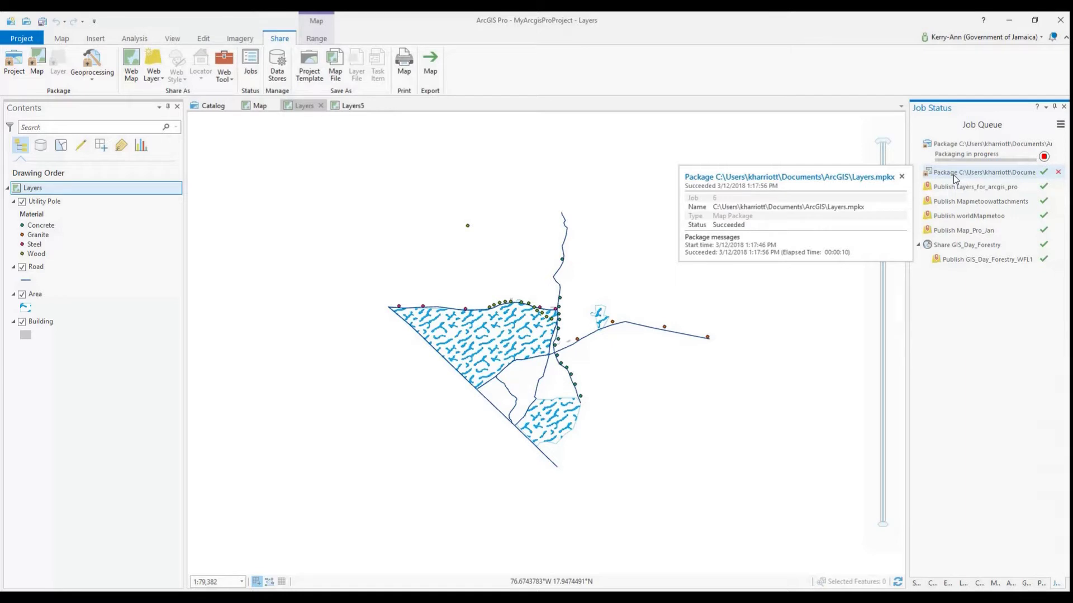
pyautogui.click(955, 149)
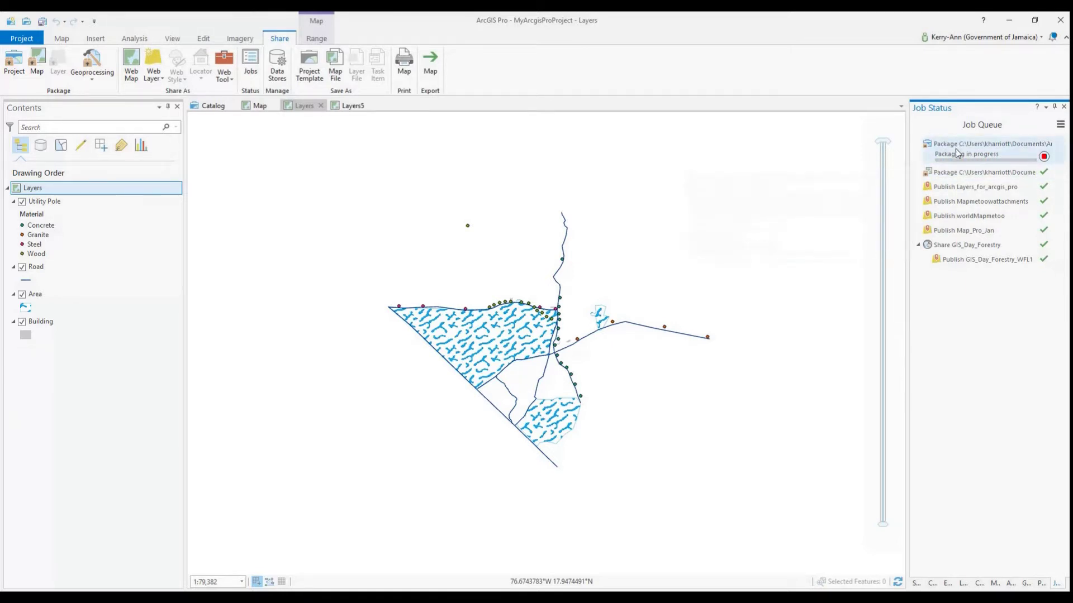
pyautogui.moveTo(955, 151)
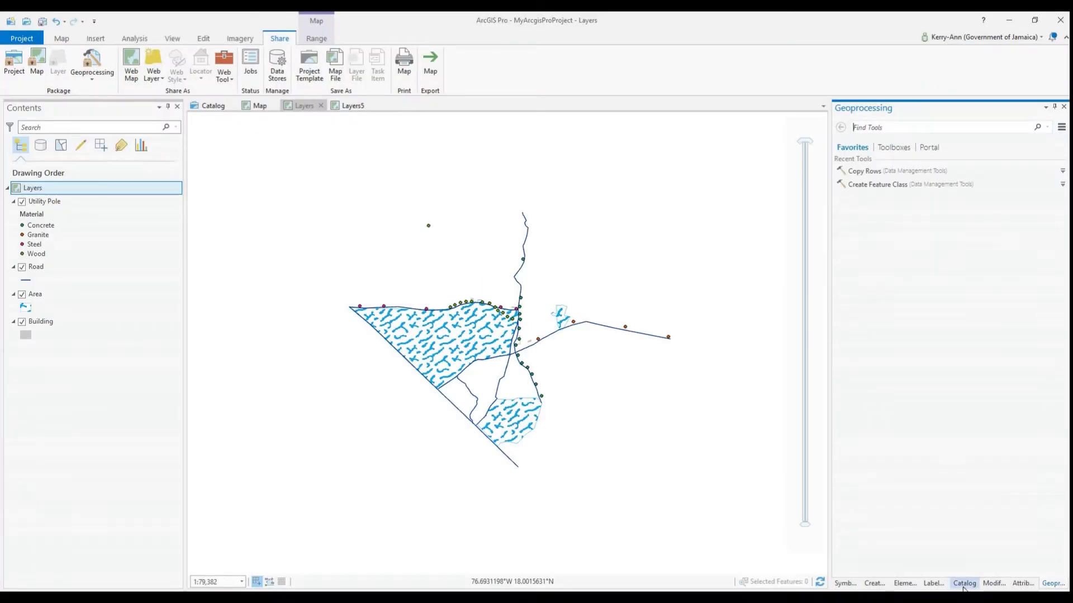
# Browse the portal's My Content, Groups and All Portal collections in the Catalog
pyautogui.click(964, 584)
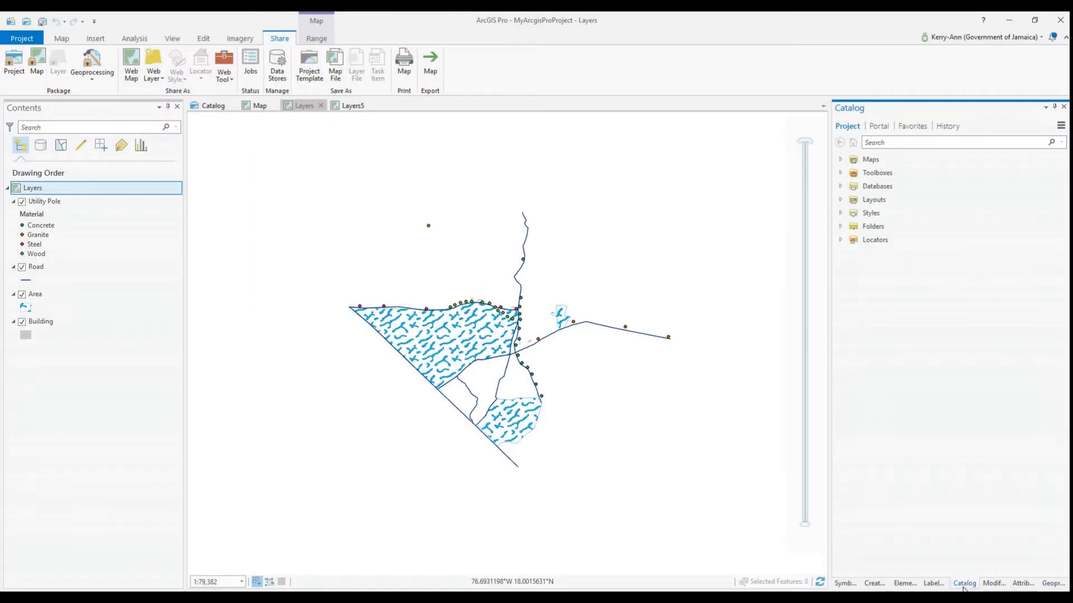
pyautogui.click(878, 132)
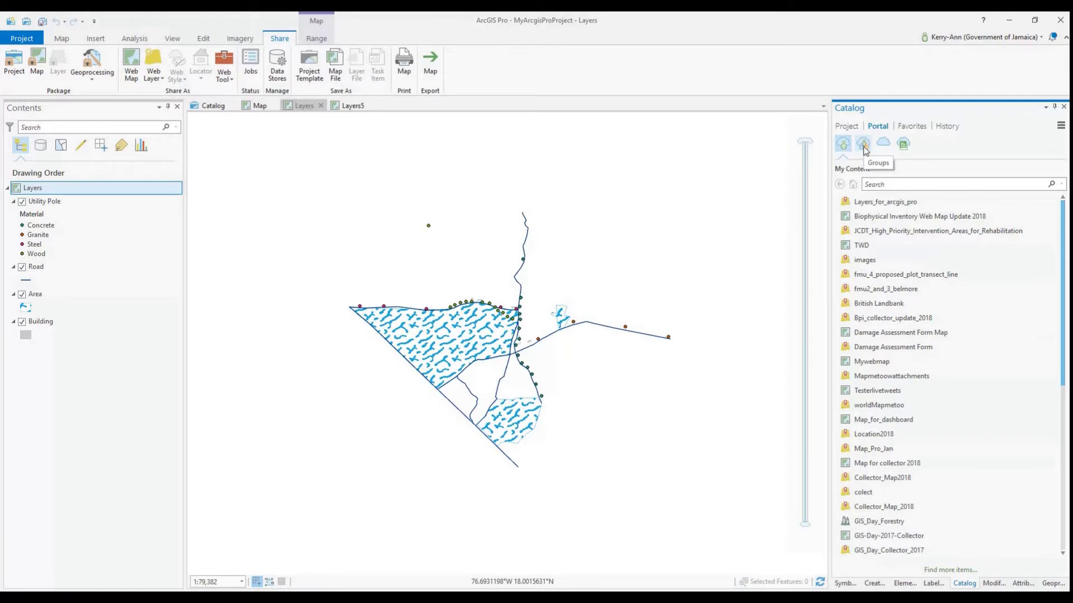
pyautogui.click(863, 145)
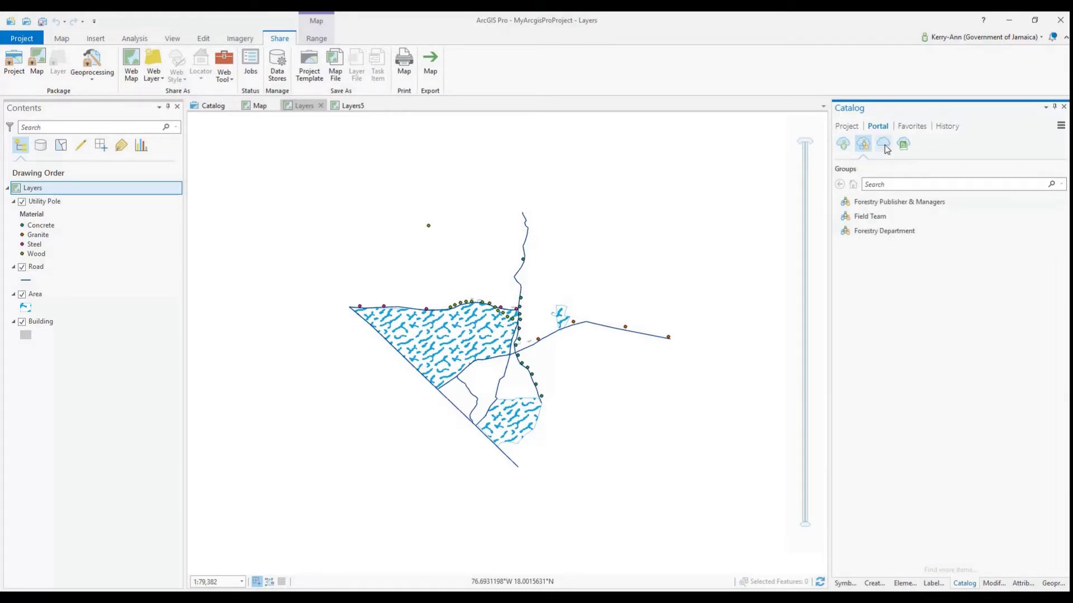
pyautogui.click(884, 145)
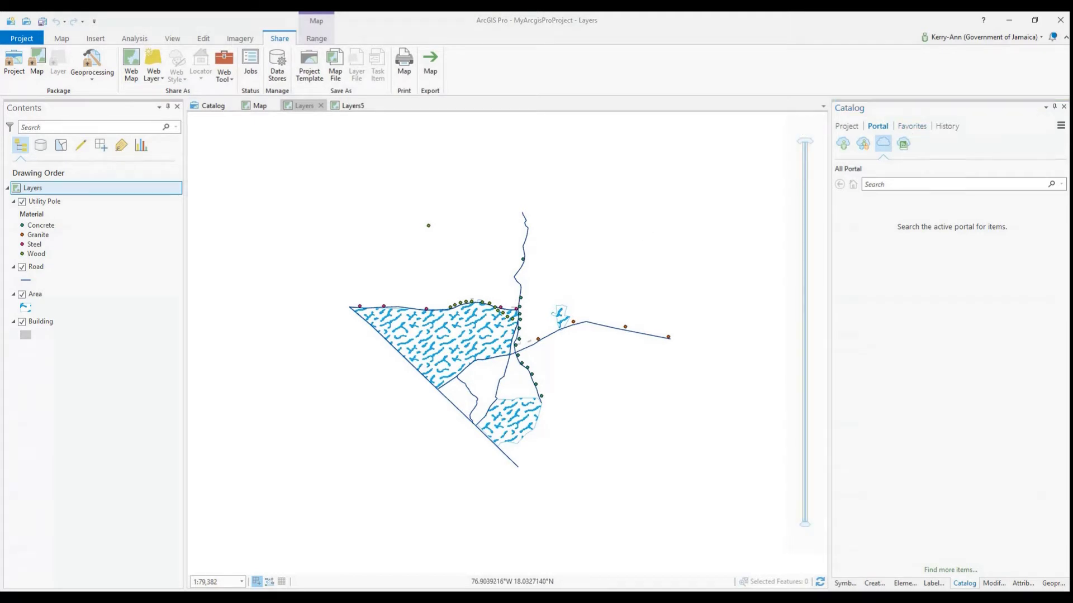
# Search All Portal for "utility" and look through the resulting items
pyautogui.click(917, 184)
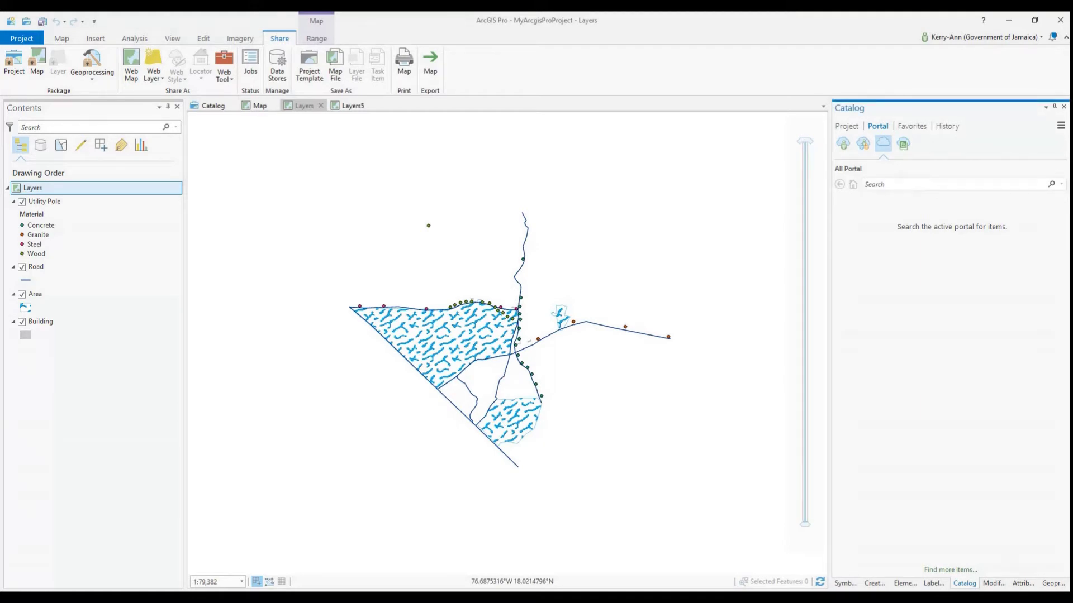
pyautogui.write('utili')
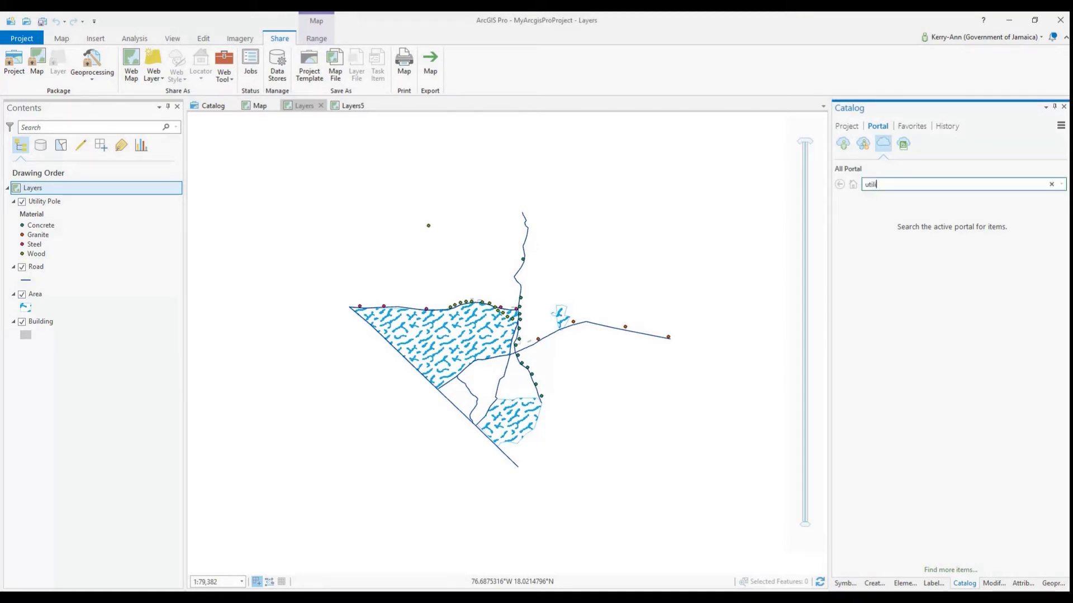
pyautogui.write('ty')
pyautogui.press('Return')
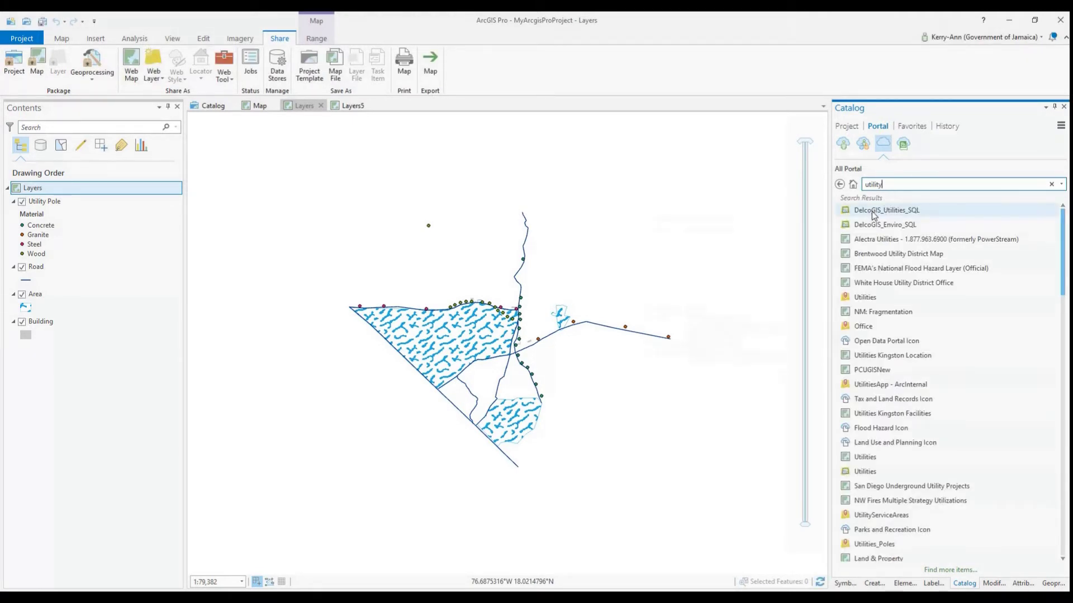
pyautogui.moveTo(866, 298)
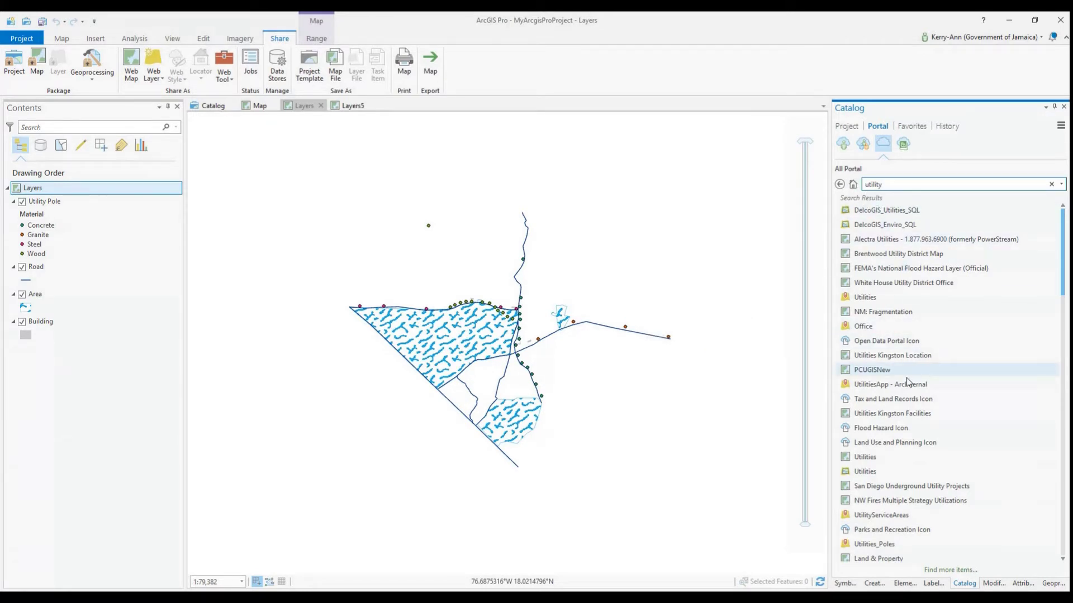
pyautogui.scroll(-6, 921, 336)
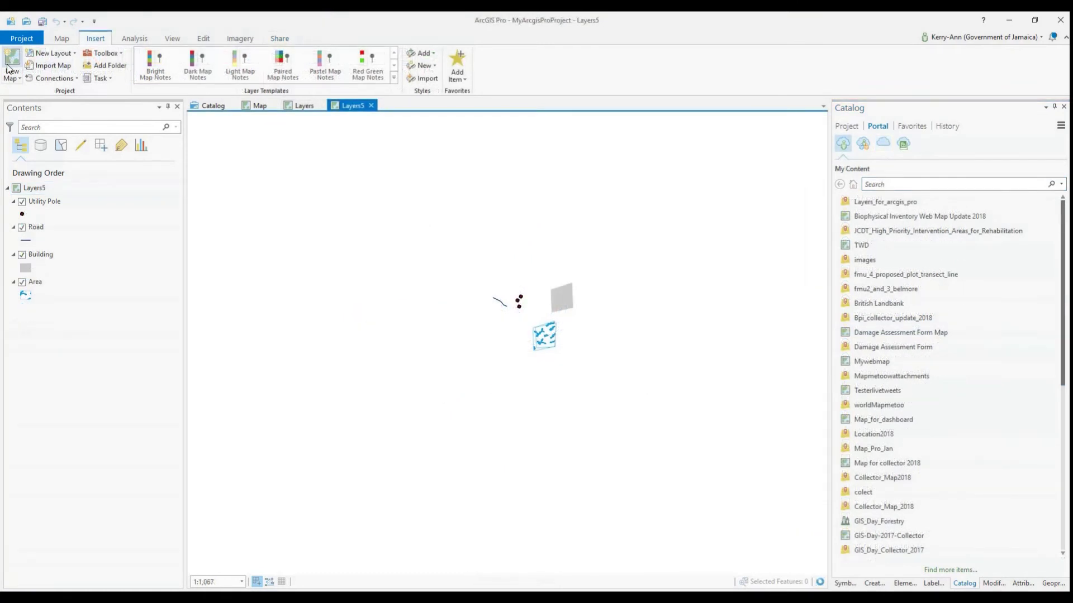
# Insert a new map, add Layers_for_arcgis_pro from My Content to it and select the Damage Assessment Form Map item
pyautogui.click(10, 64)
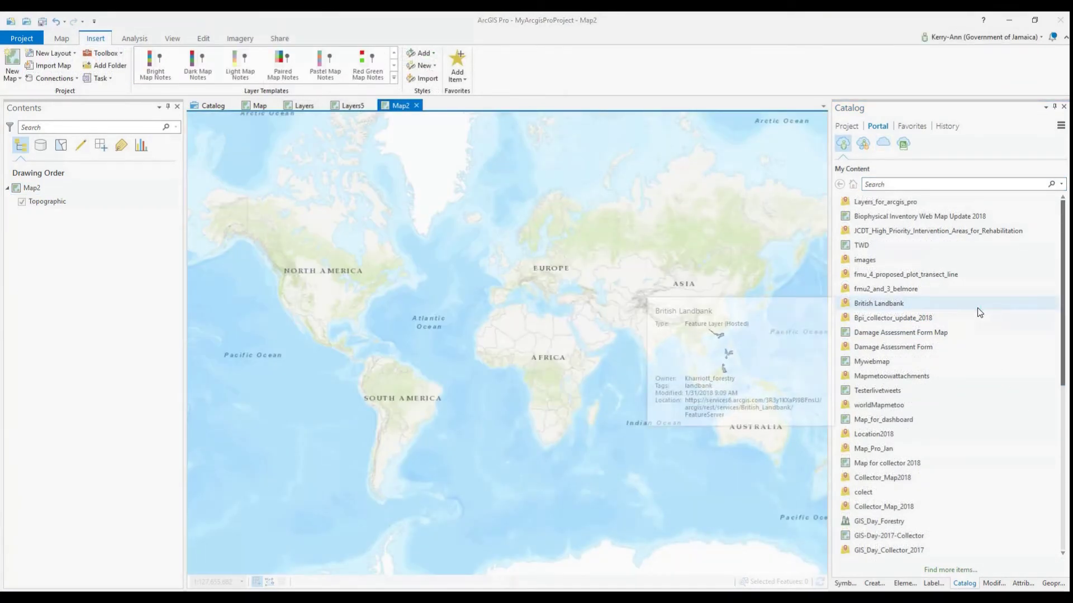
pyautogui.moveTo(889, 203); pyautogui.dragTo(69, 207)
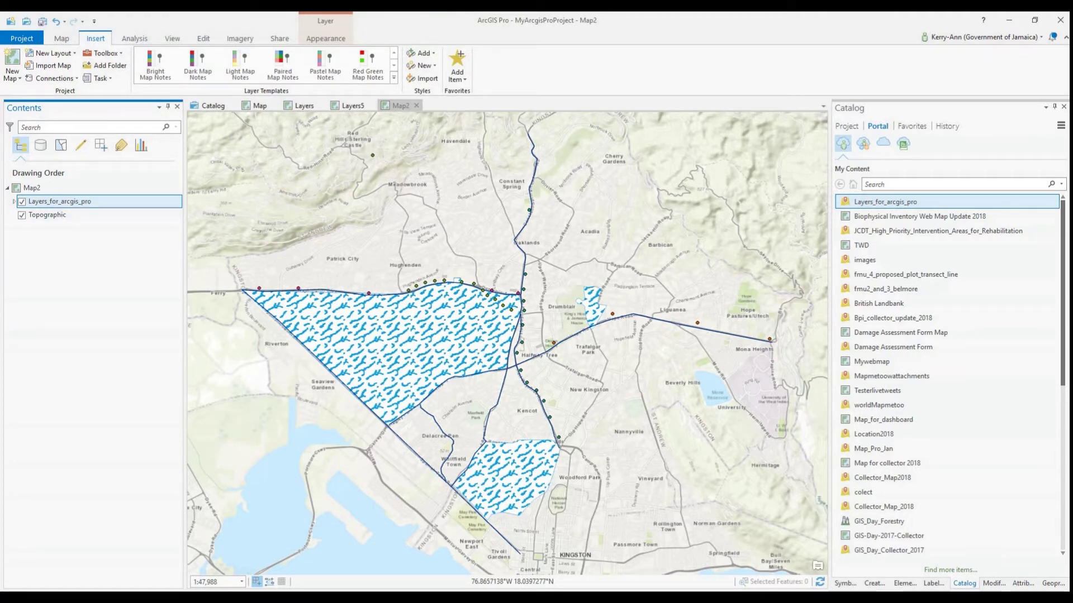
pyautogui.click(901, 332)
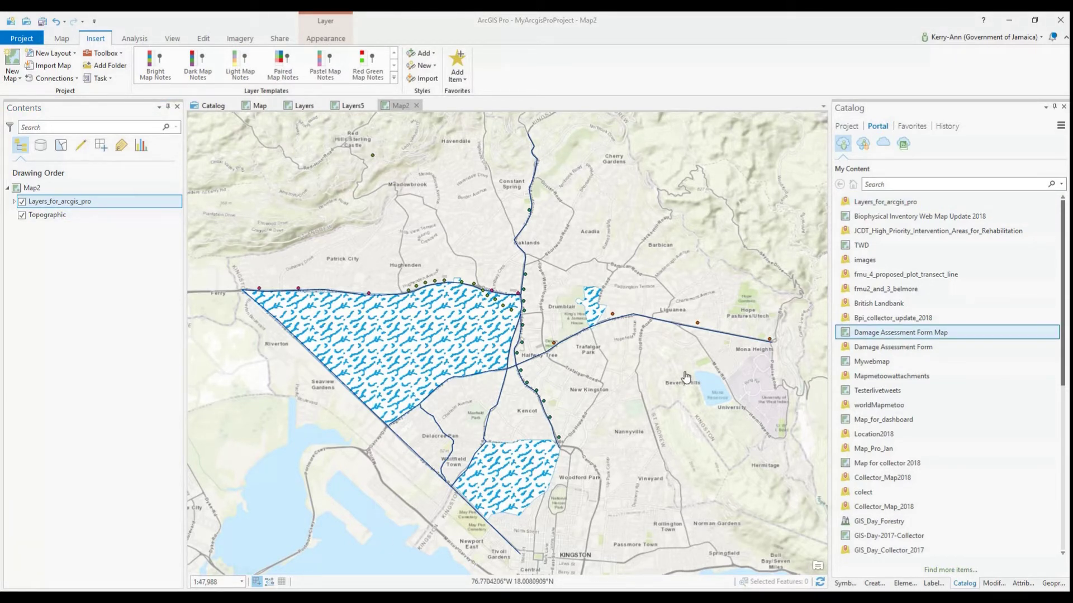
# Add the Damage Assessment Form Map web map from My Content to the project and open it as a map
pyautogui.click(860, 319)
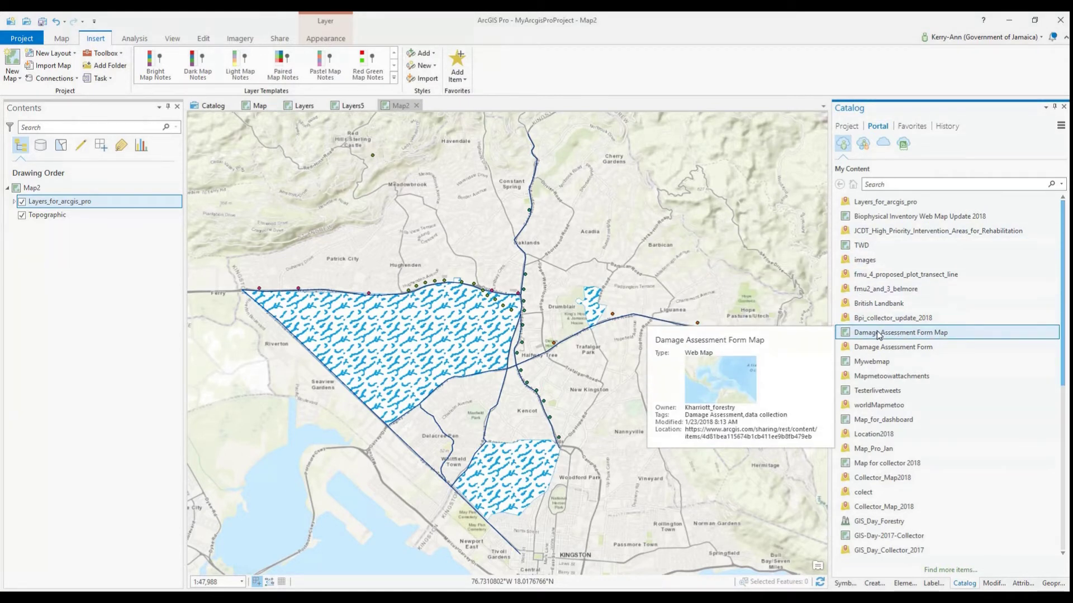
pyautogui.rightClick(878, 333)
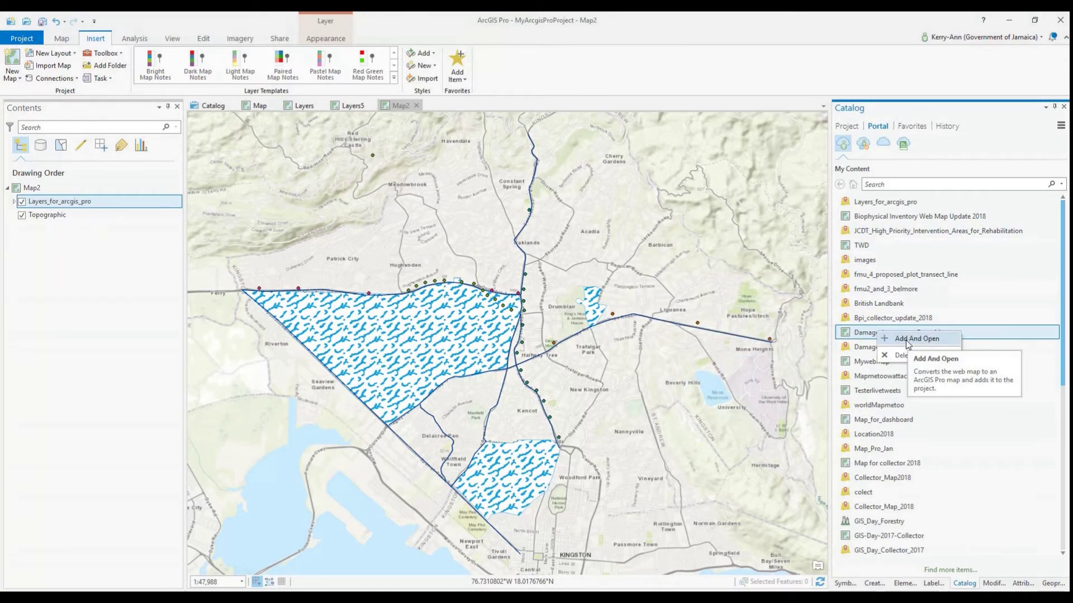
pyautogui.click(908, 339)
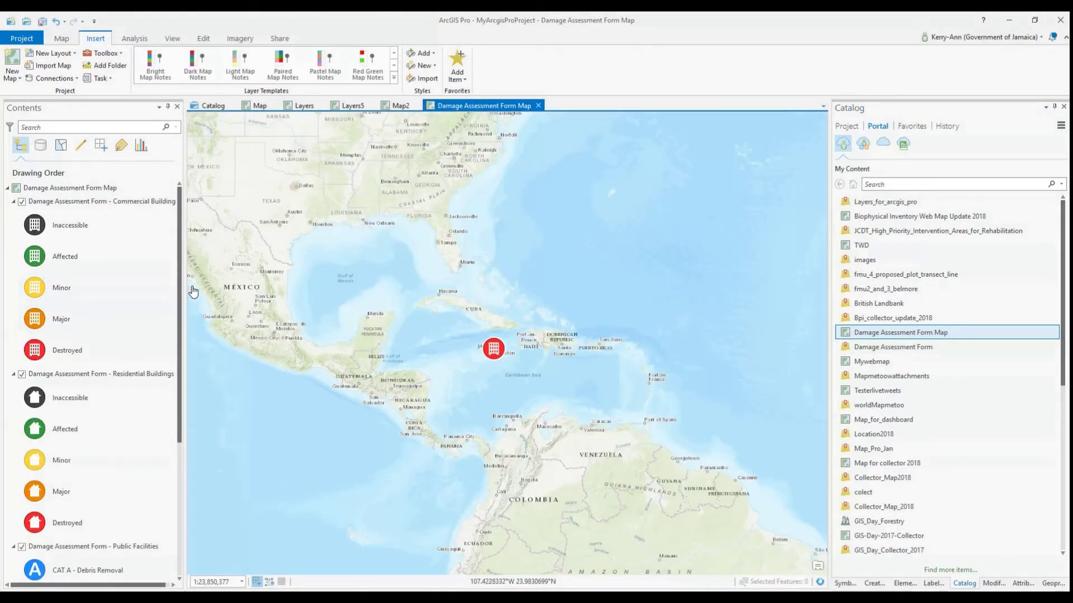
# Examine the damage assessment points around Constant Spring and the symbol classes of the commercial, residential and public facilities layers
pyautogui.moveTo(185, 293); pyautogui.dragTo(193, 429)
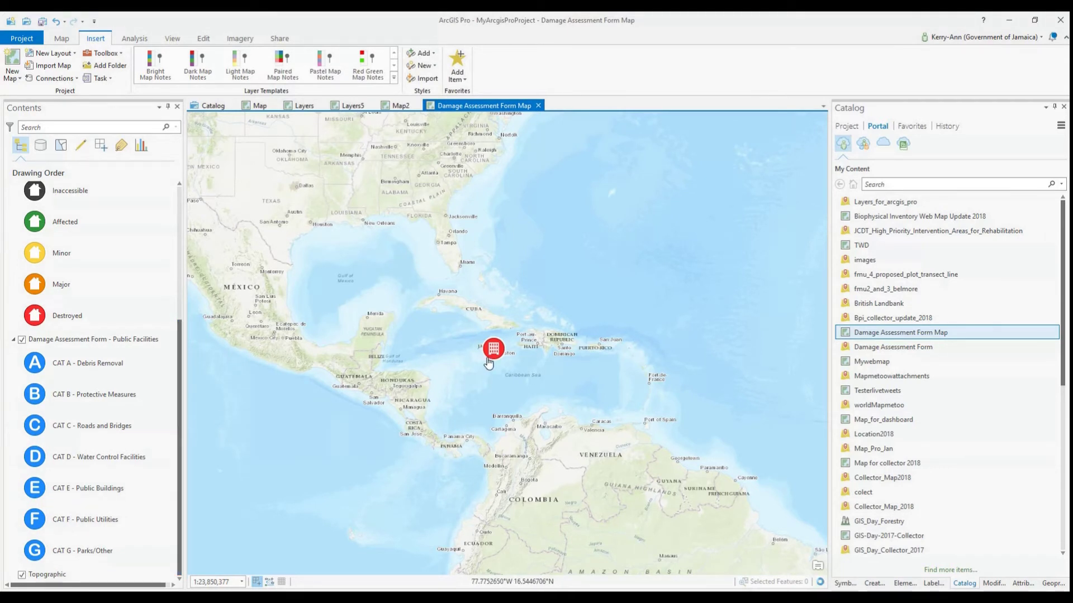
pyautogui.scroll(1, 490, 346)
pyautogui.scroll(5, 491, 347)
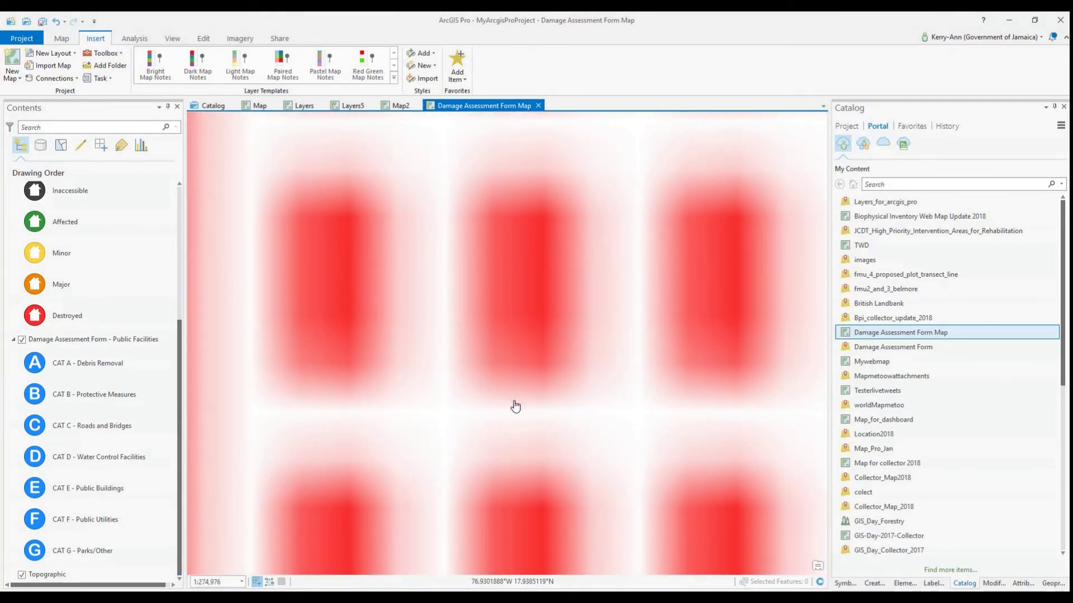
pyautogui.scroll(3, 631, 331)
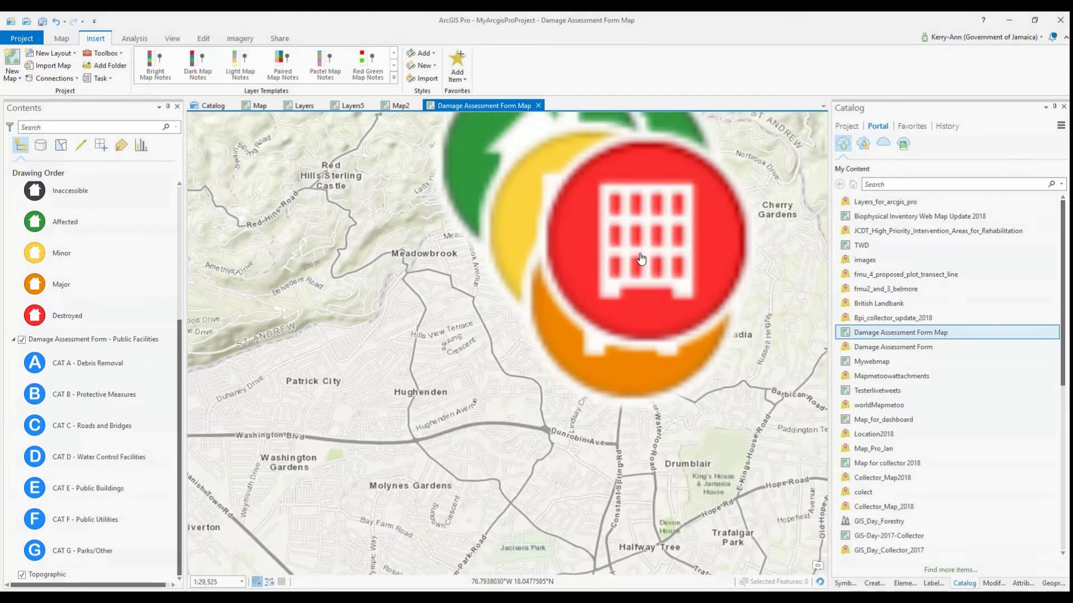
pyautogui.moveTo(504, 378); pyautogui.dragTo(402, 502)
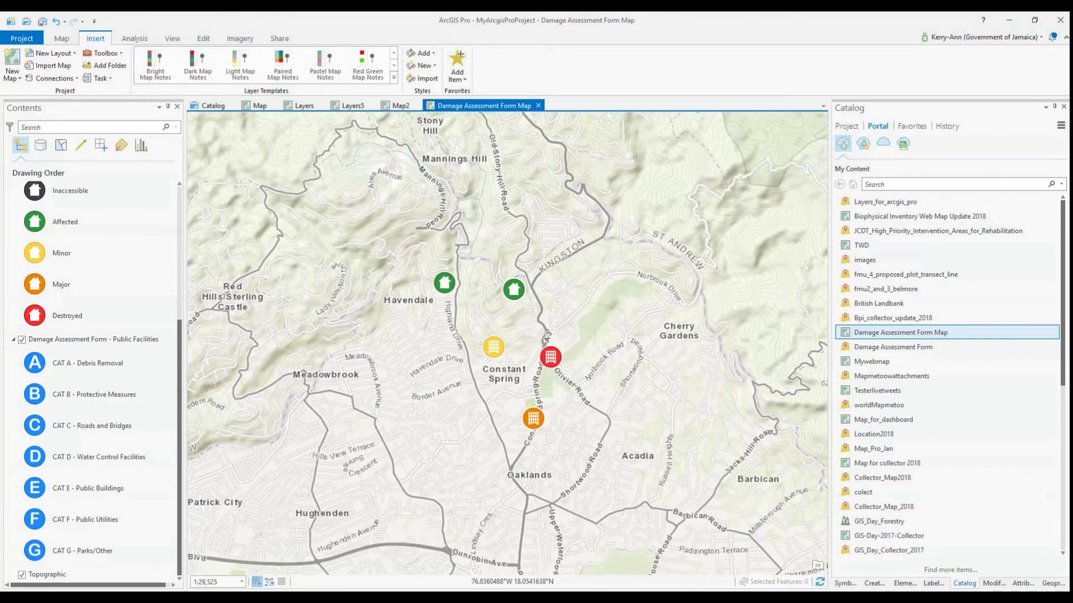
pyautogui.scroll(2, 95, 251)
pyautogui.click(95, 301)
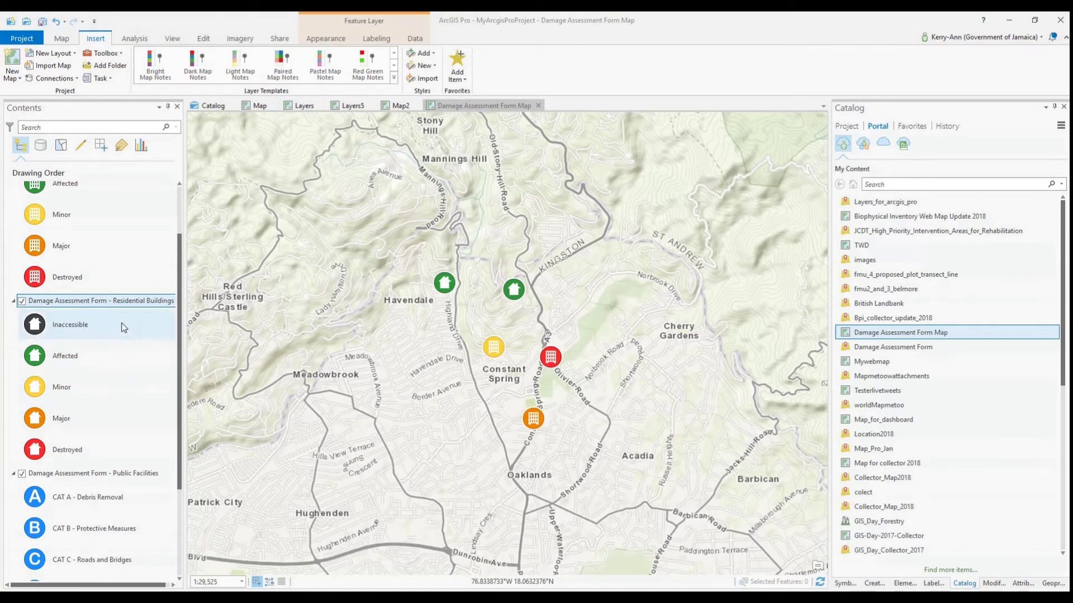
pyautogui.scroll(2, 81, 308)
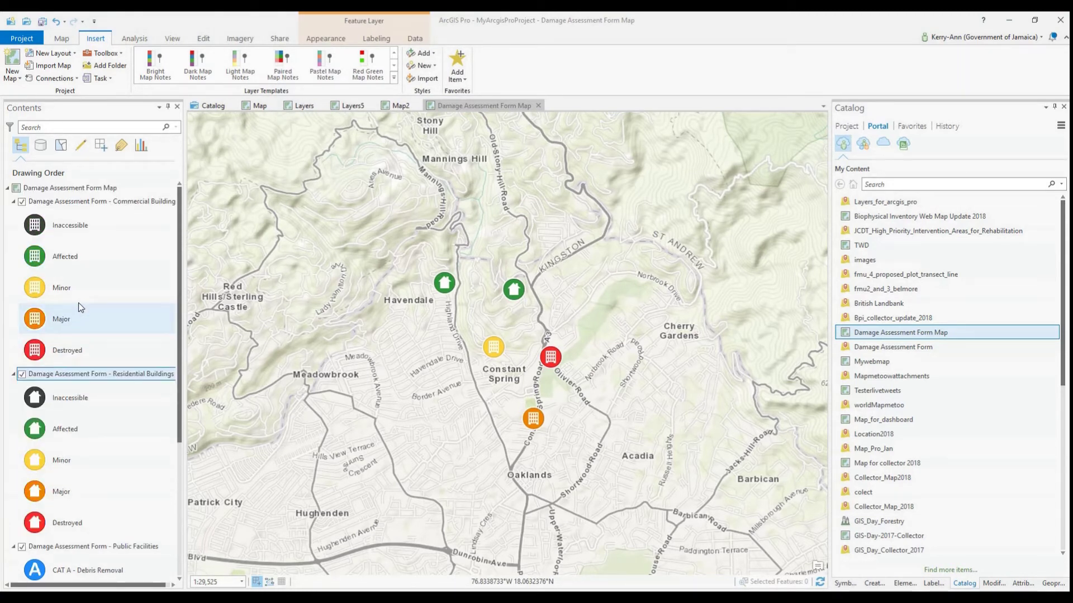